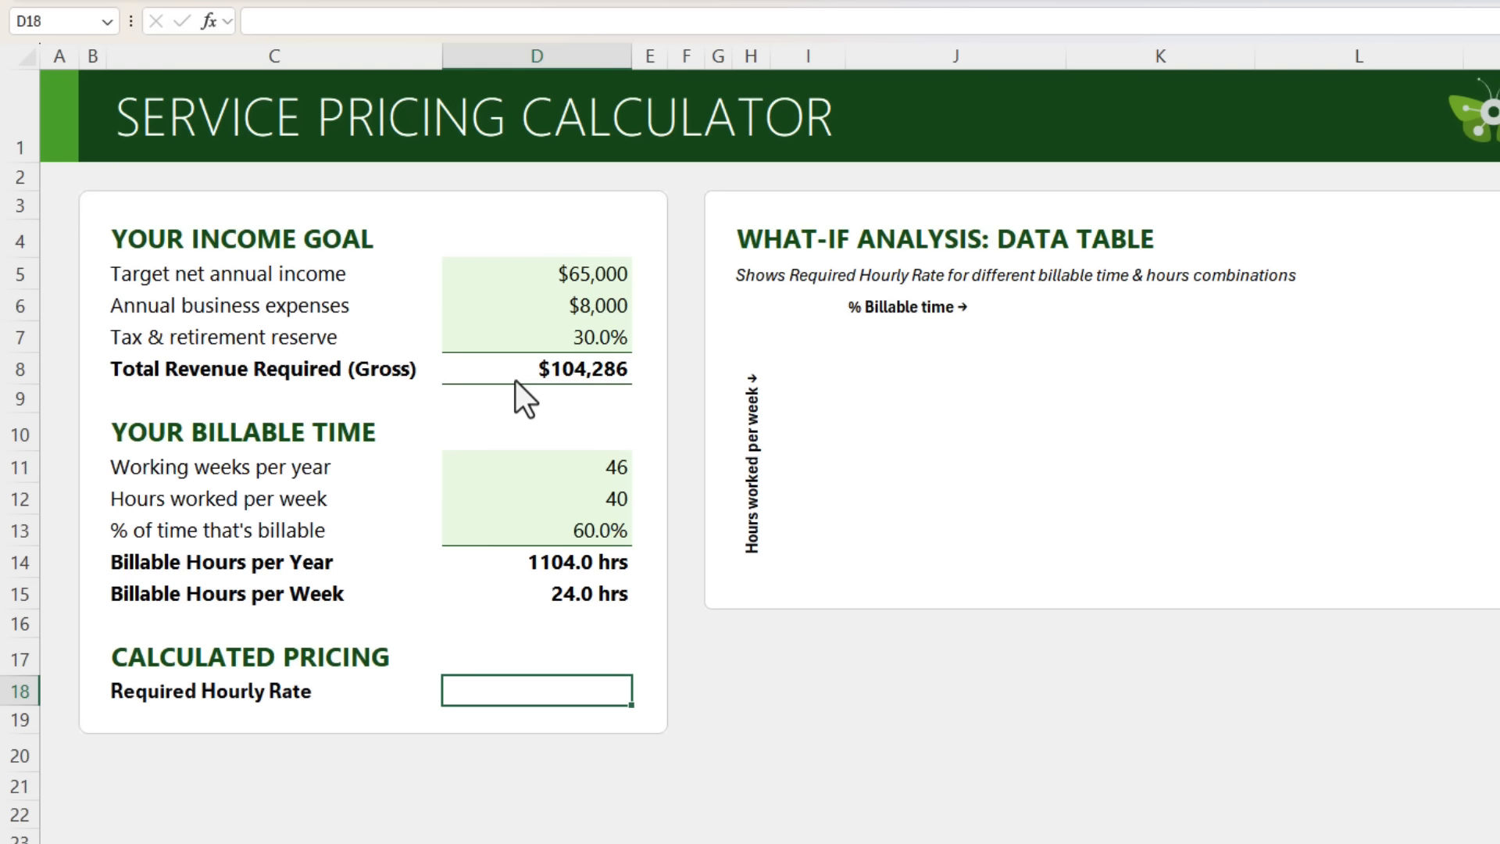
Enter =D8/(D11*D12*D13) in D18 so the Required Hourly Rate shows $94.46.
text(=)
click(516, 379)
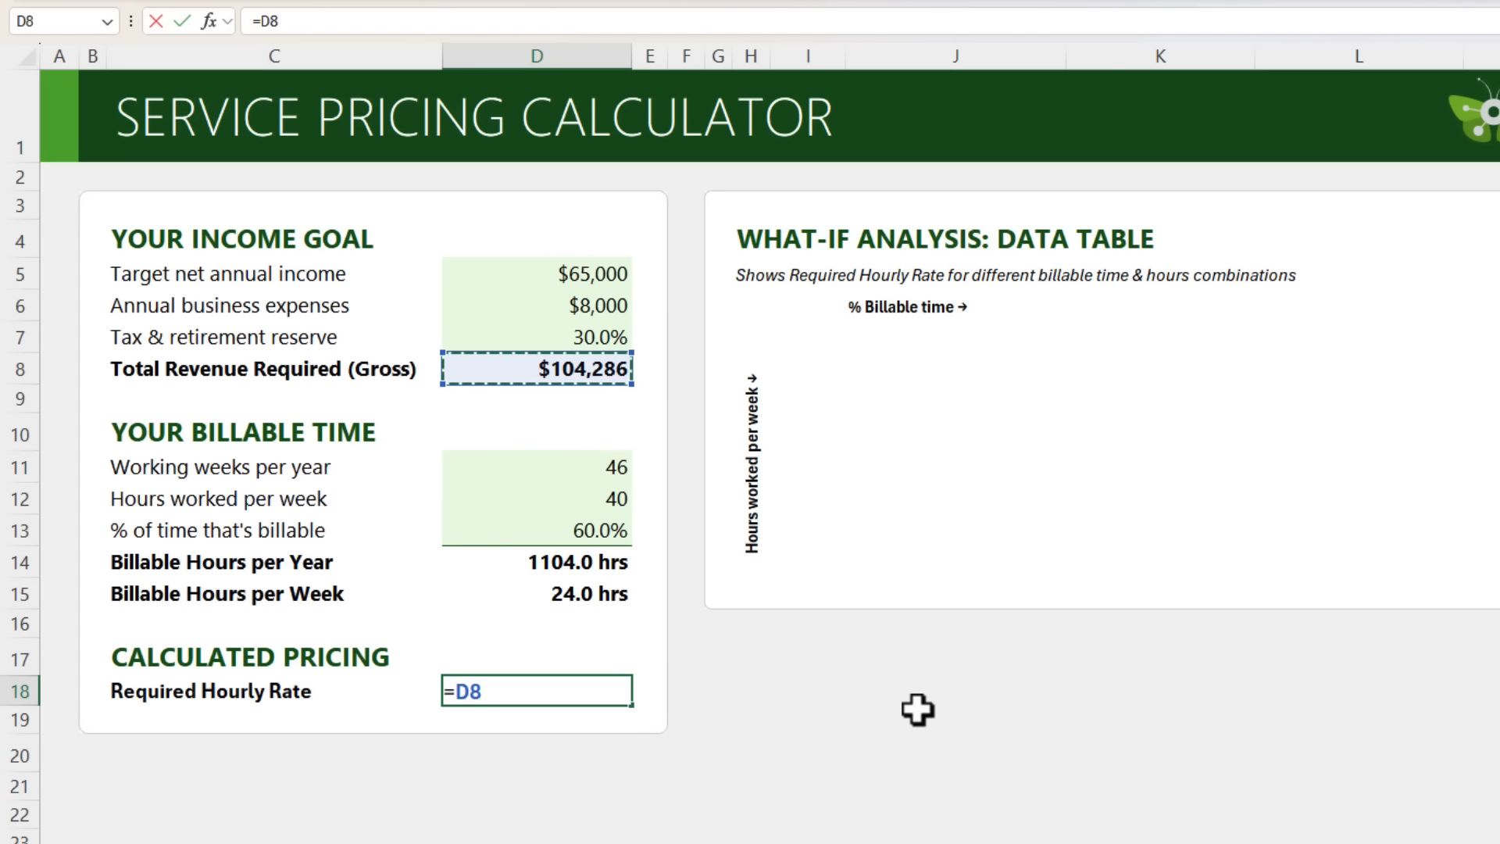
text(/()
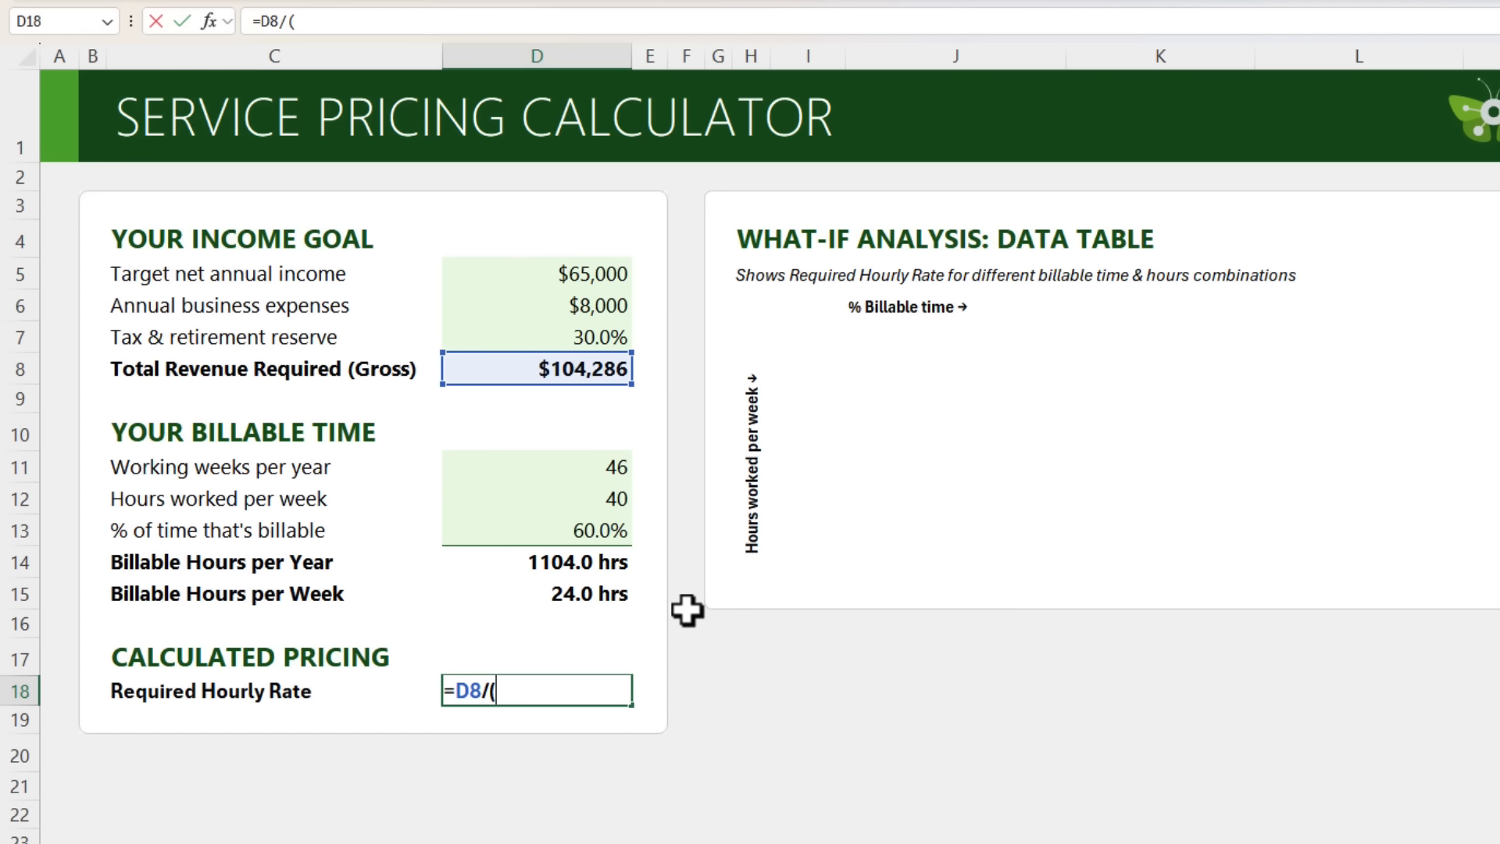
click(554, 475)
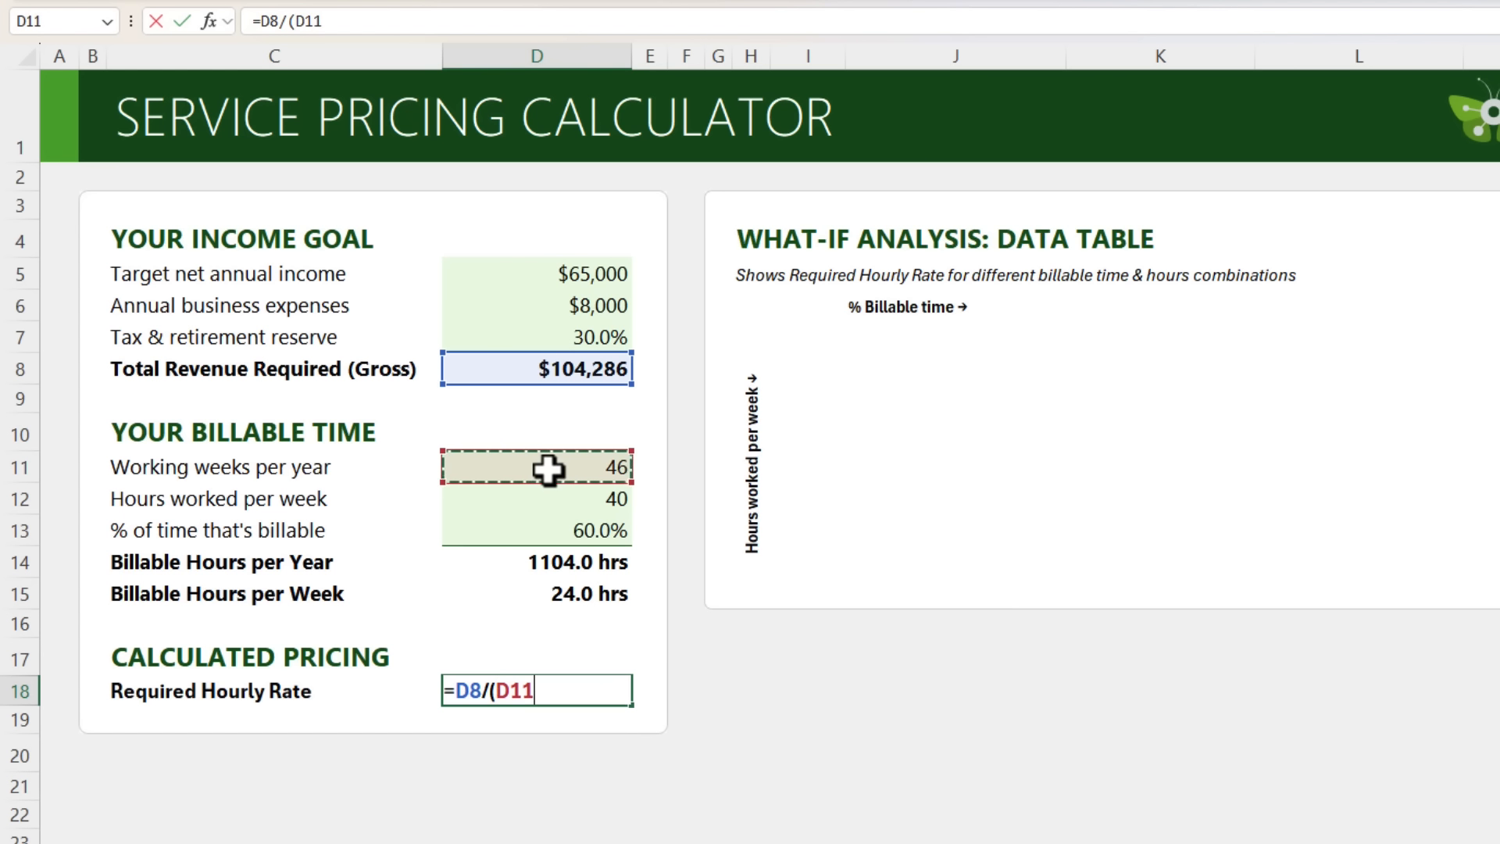
text(*)
click(550, 498)
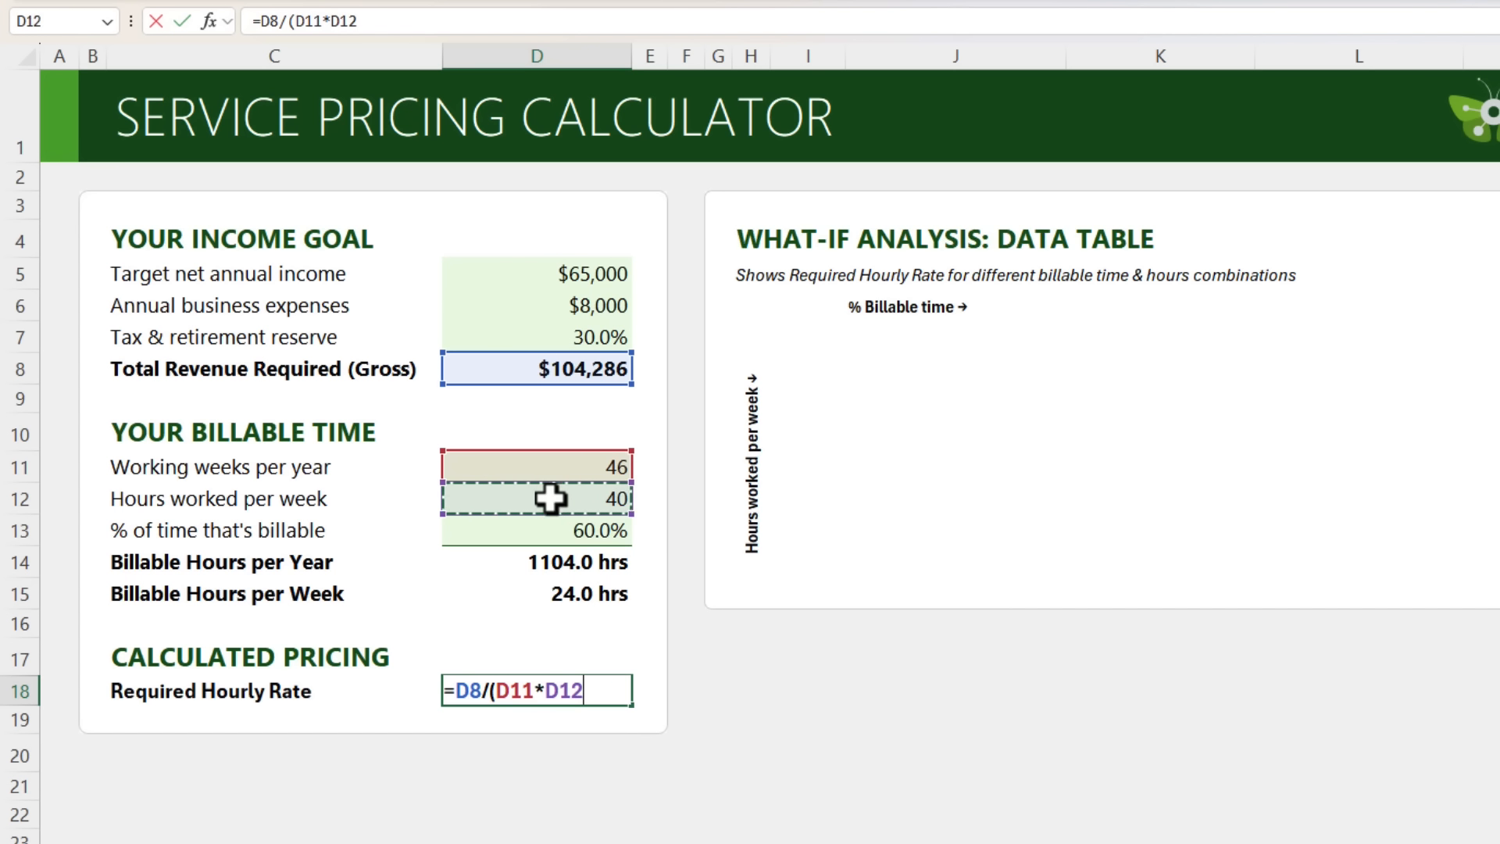
text(*)
click(525, 530)
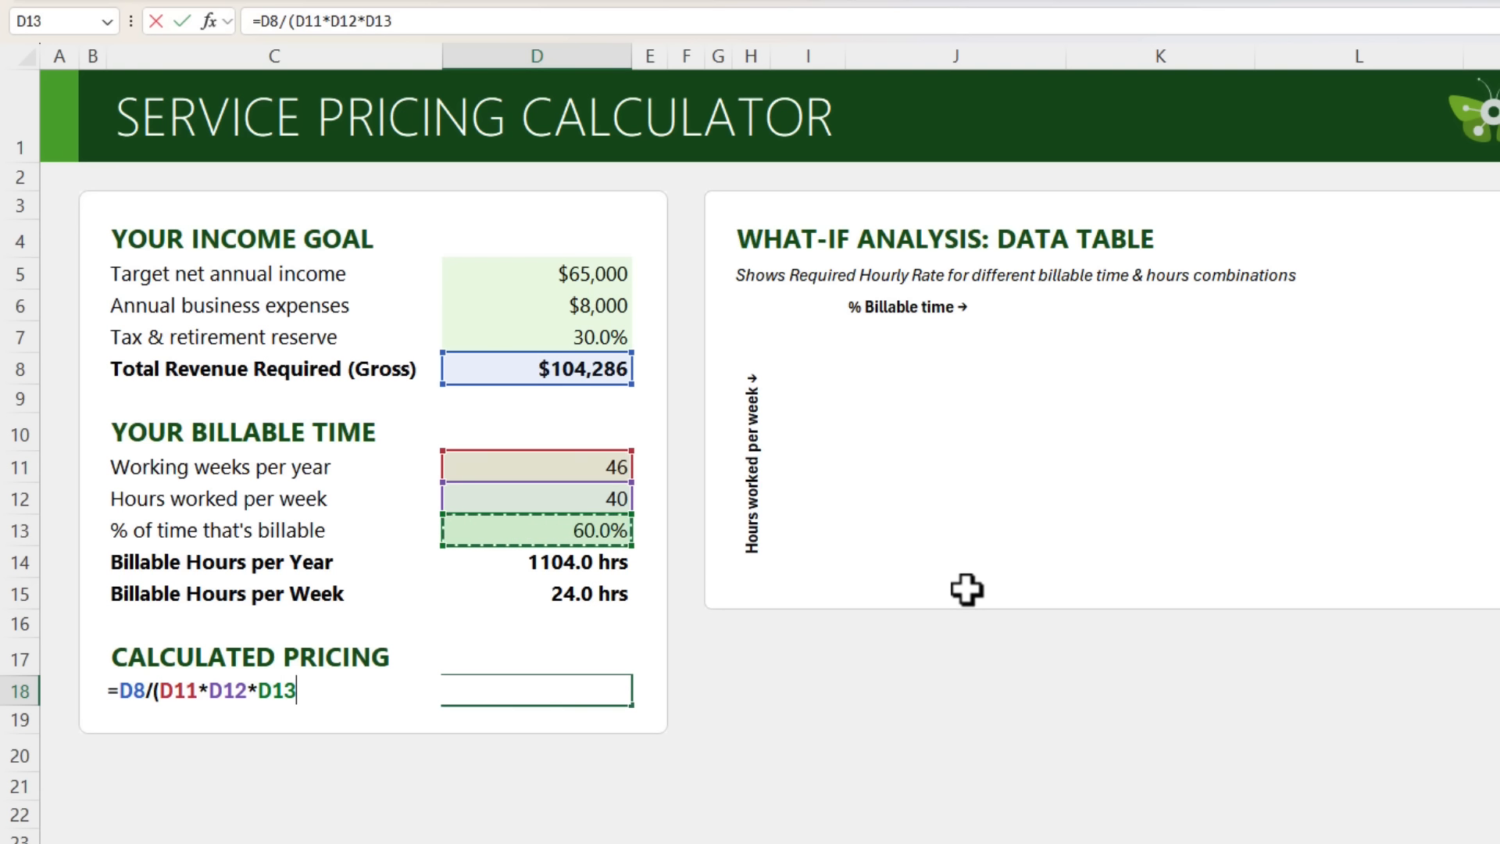
text())
key(Return)
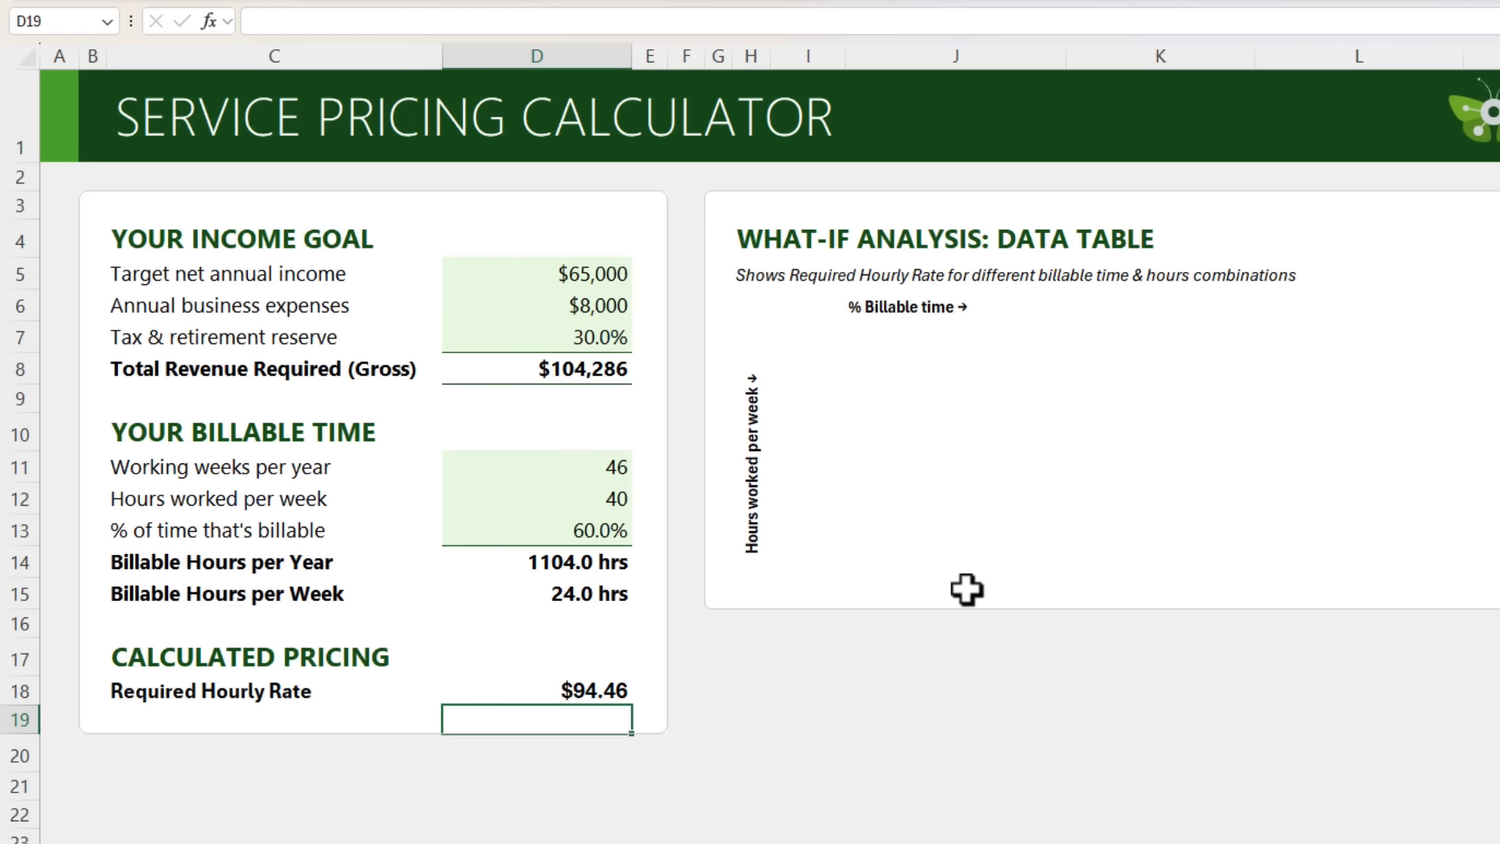
key(Up)
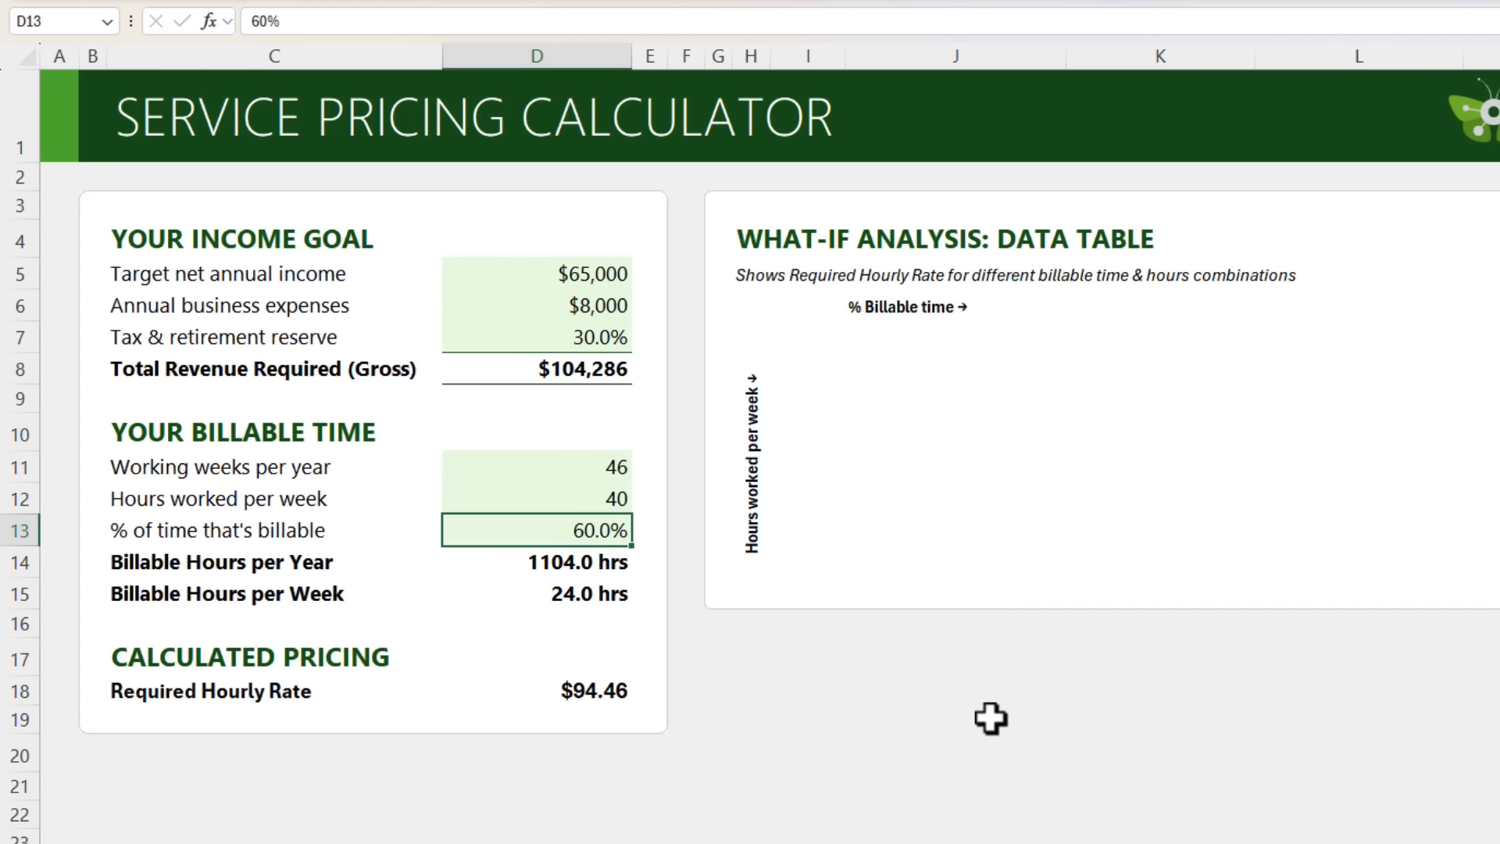
text(50)
key(Return)
key(Up)
key(Up)
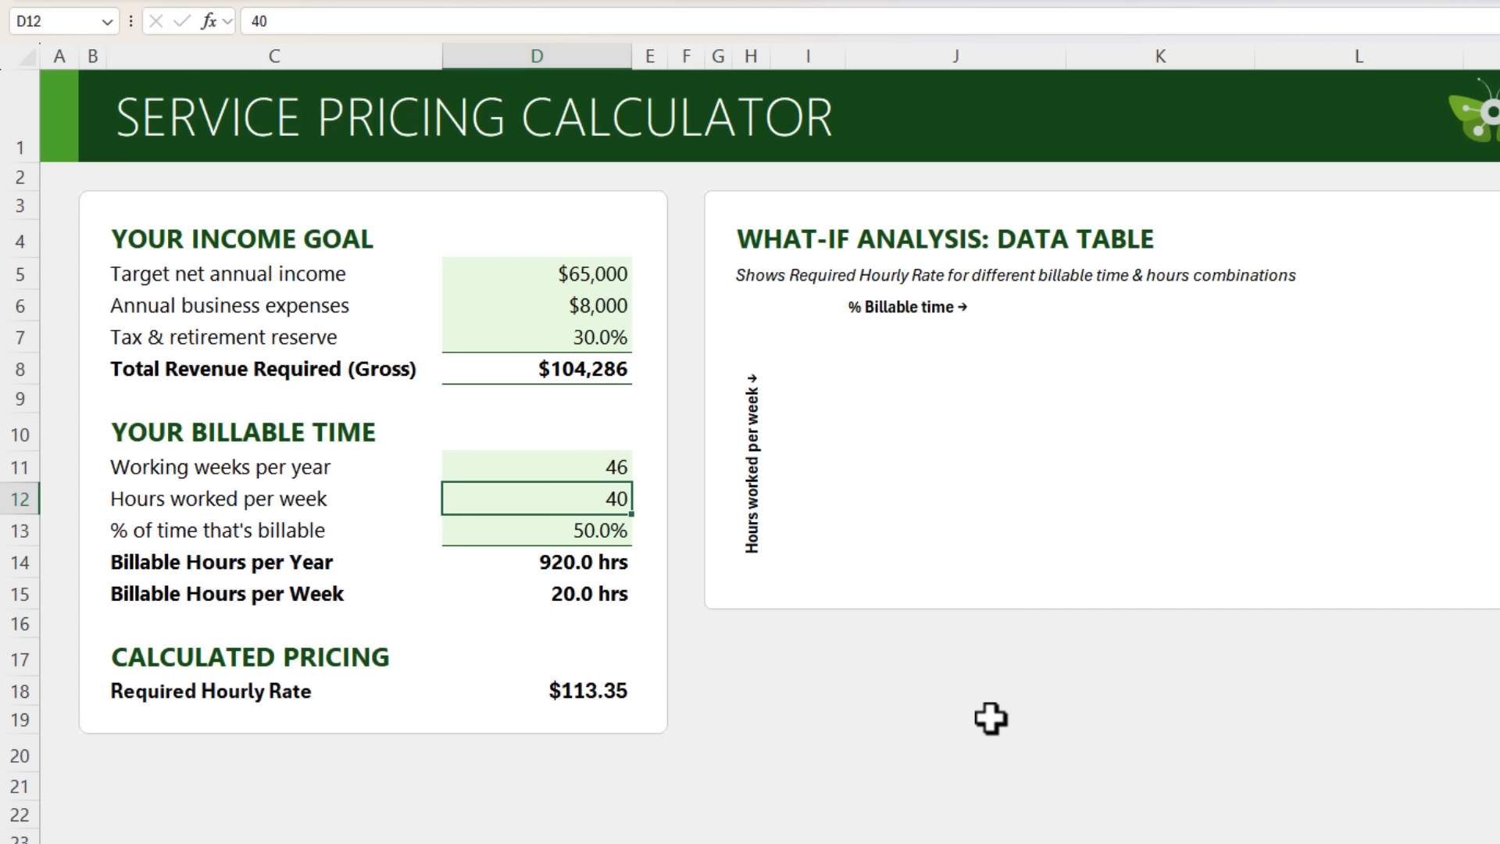
text(35)
key(Up)
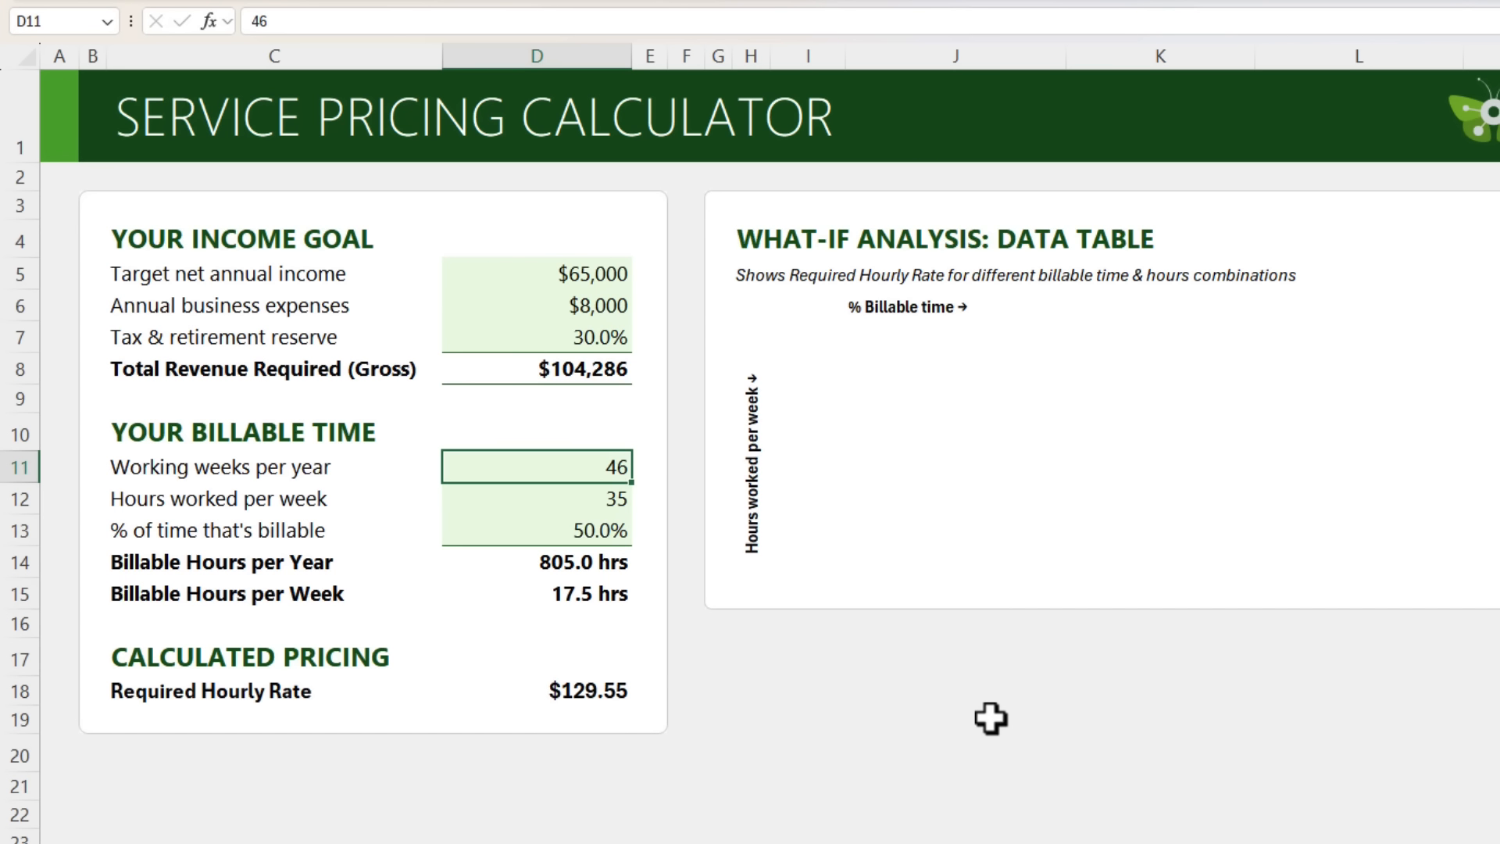
key(Down)
key(Down)
text(70)
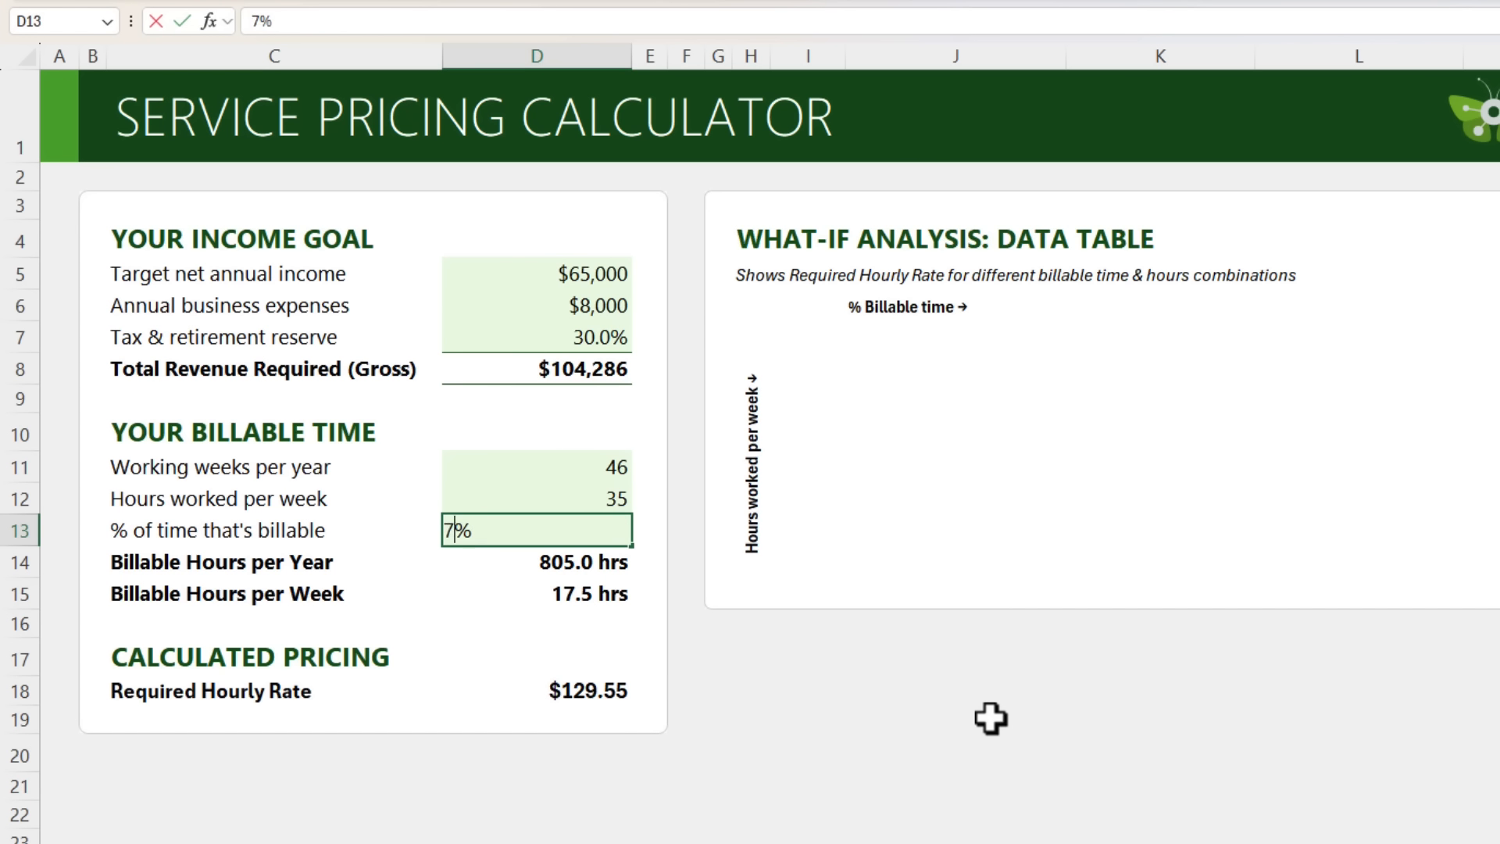
key(Return)
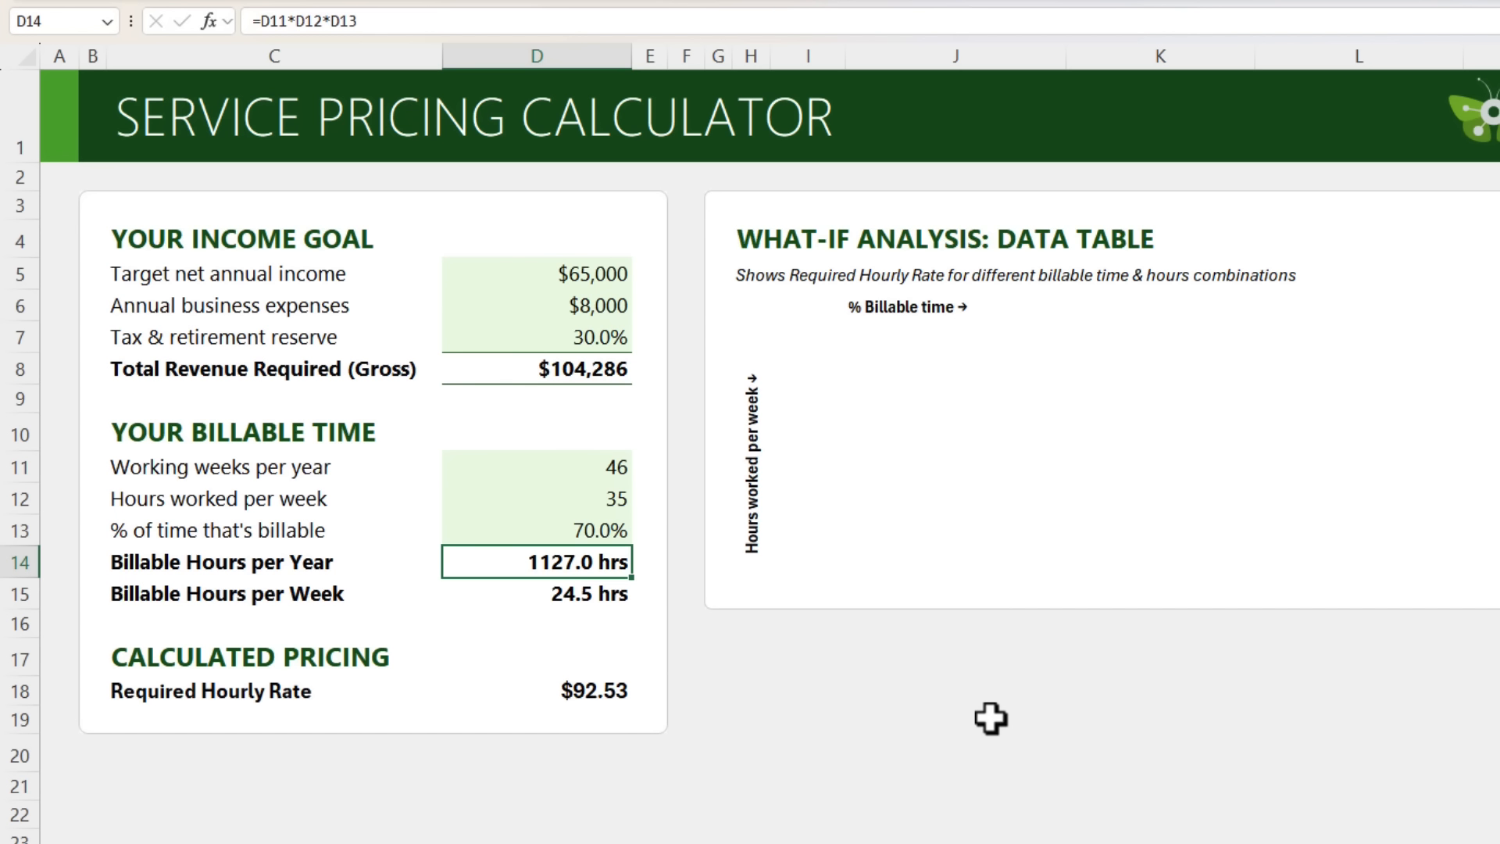
key(ctrl+z)
key(ctrl+z)
key(ctrl+z)
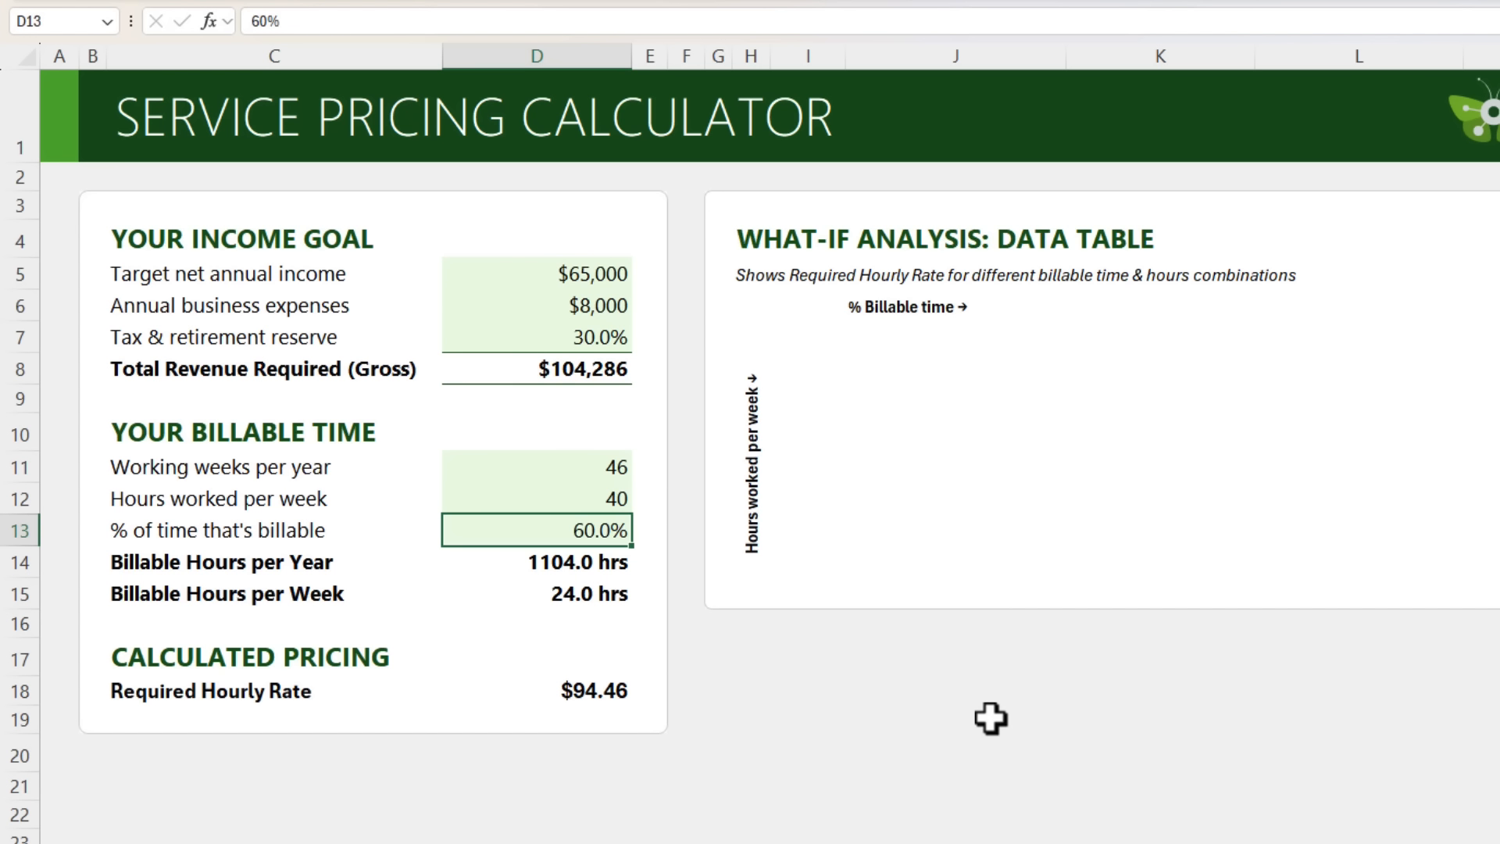
click(623, 691)
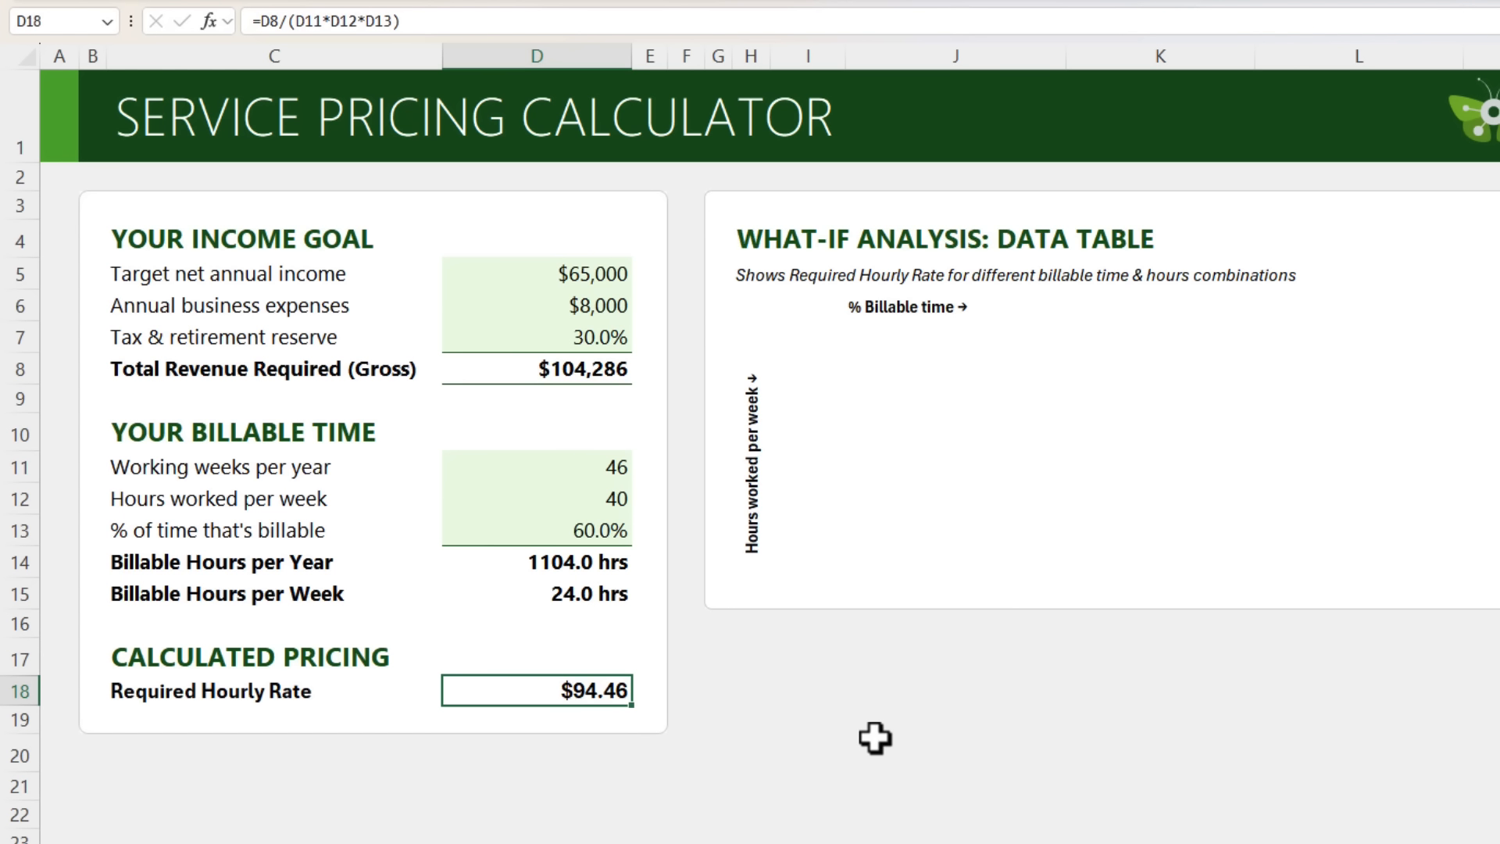
click(560, 500)
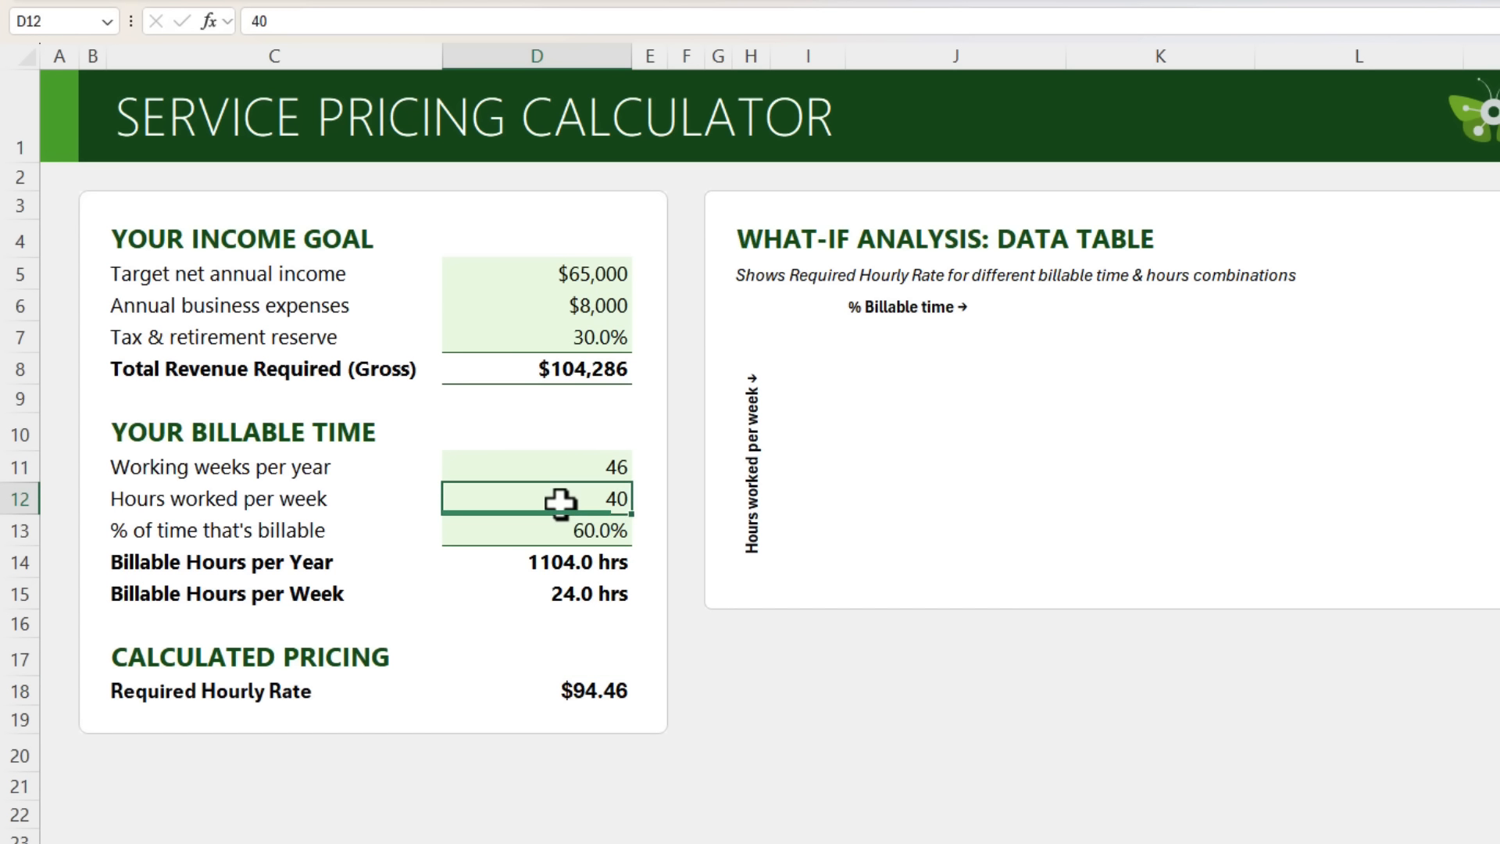
click(525, 529)
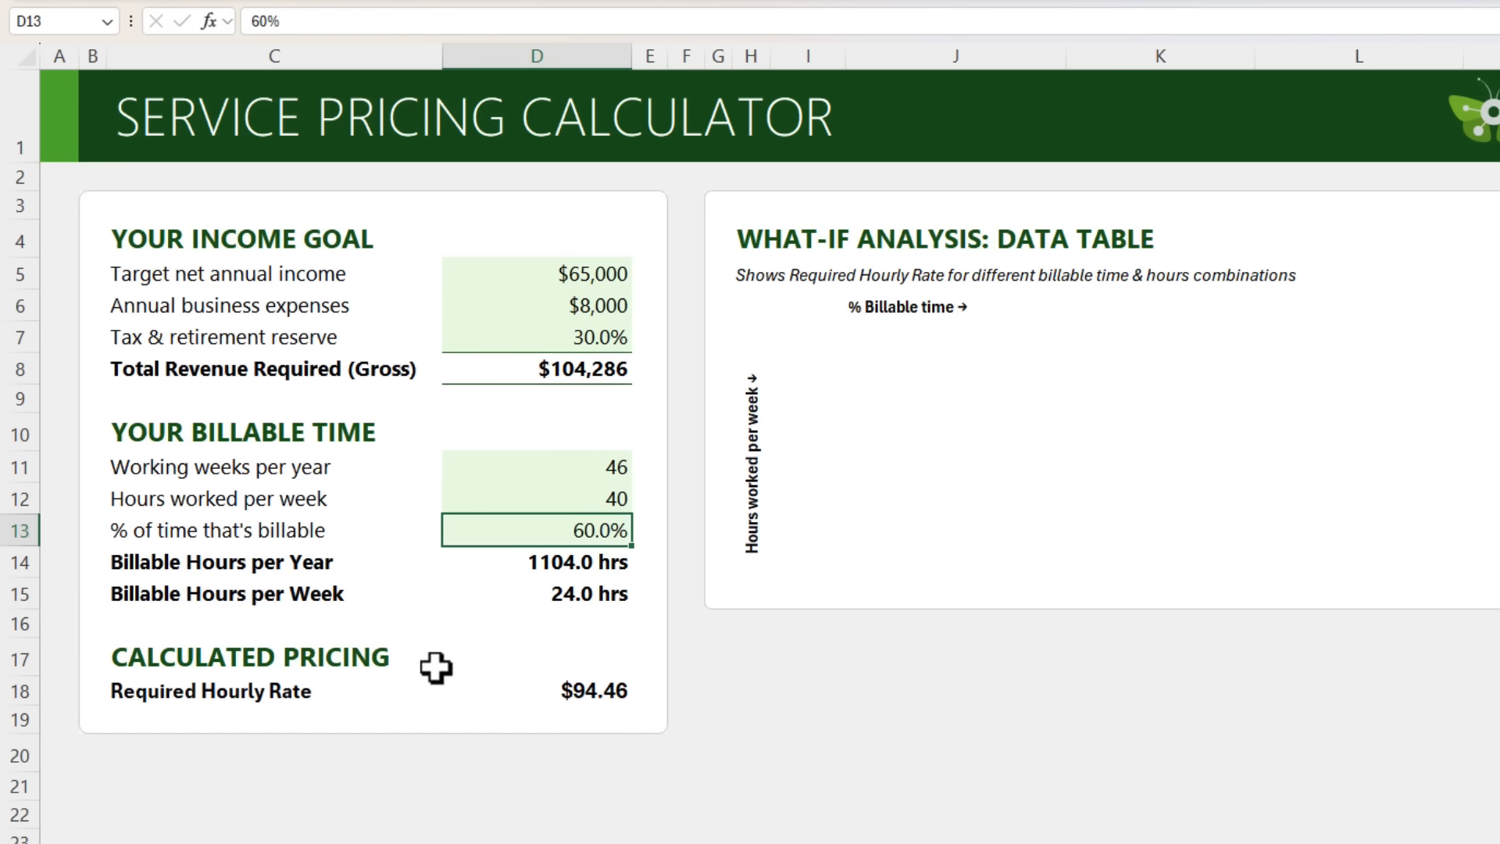
click(546, 690)
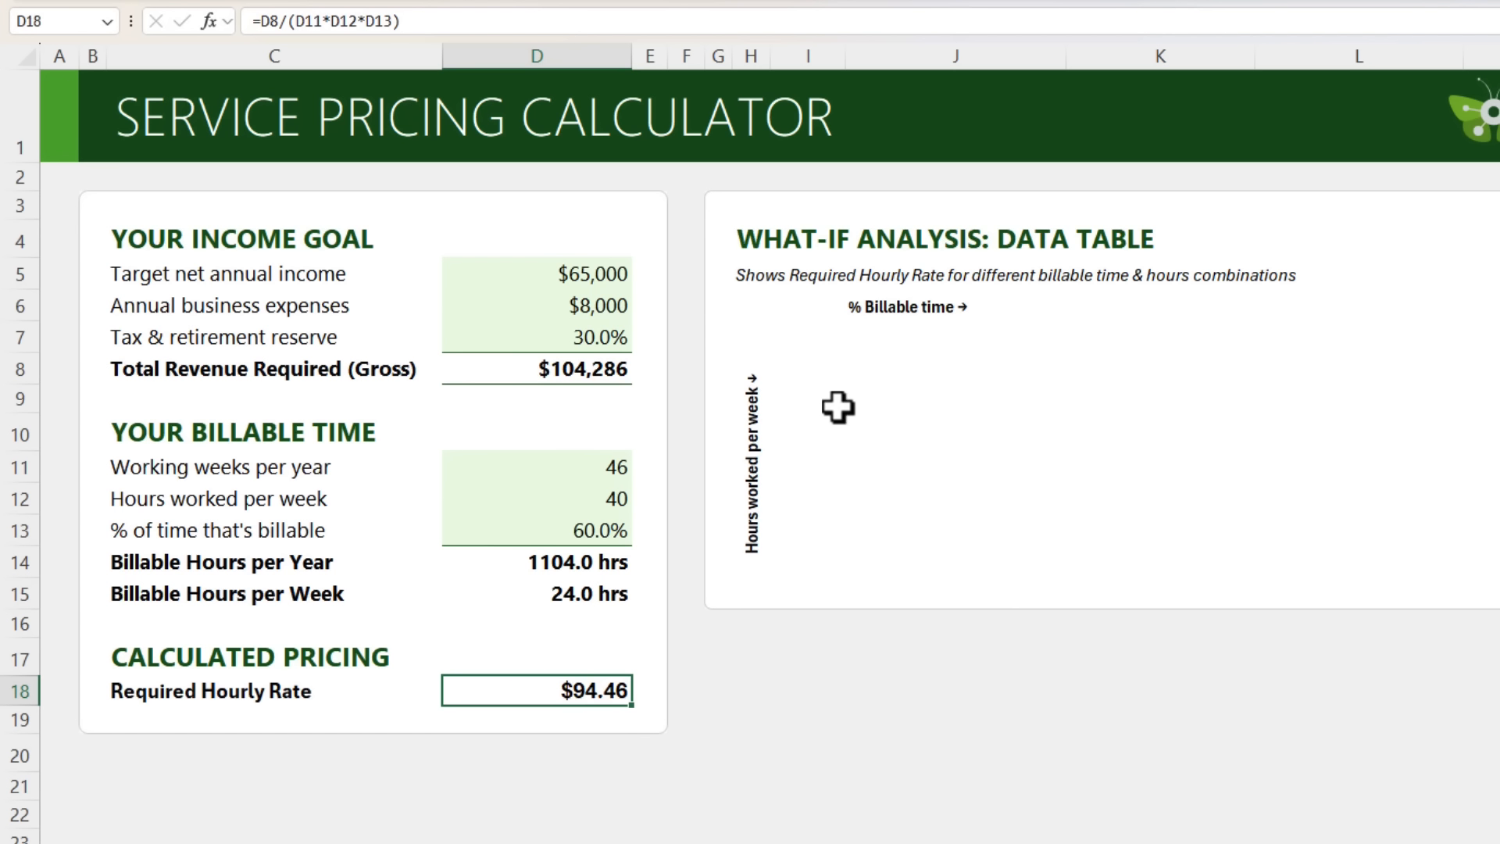
Fill the billable time header row J7:O7 with 50%, 55%, 60%, 65%, 70% and 75%.
click(955, 337)
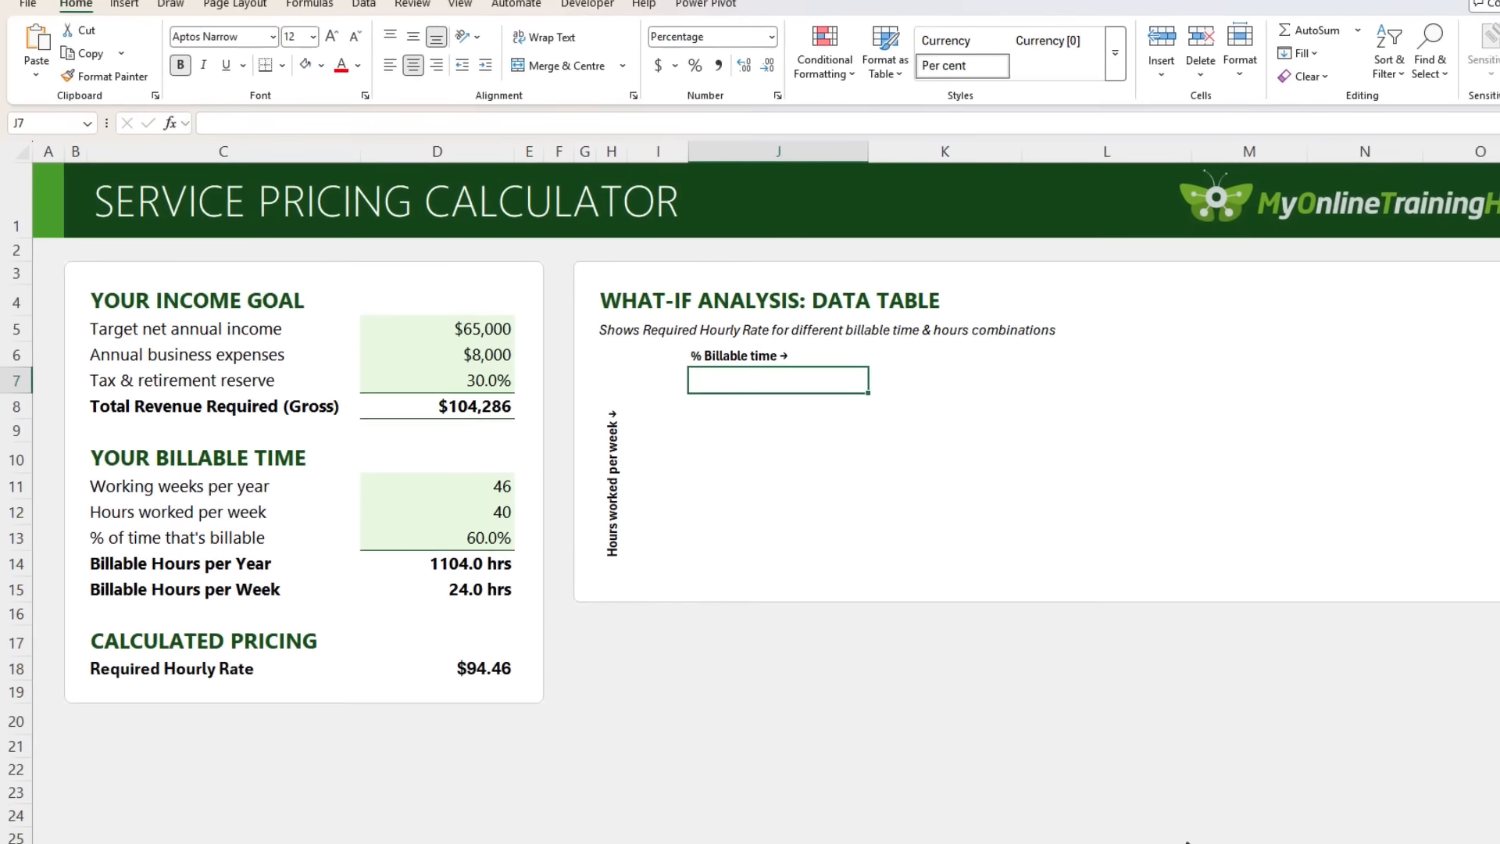
text(50%)
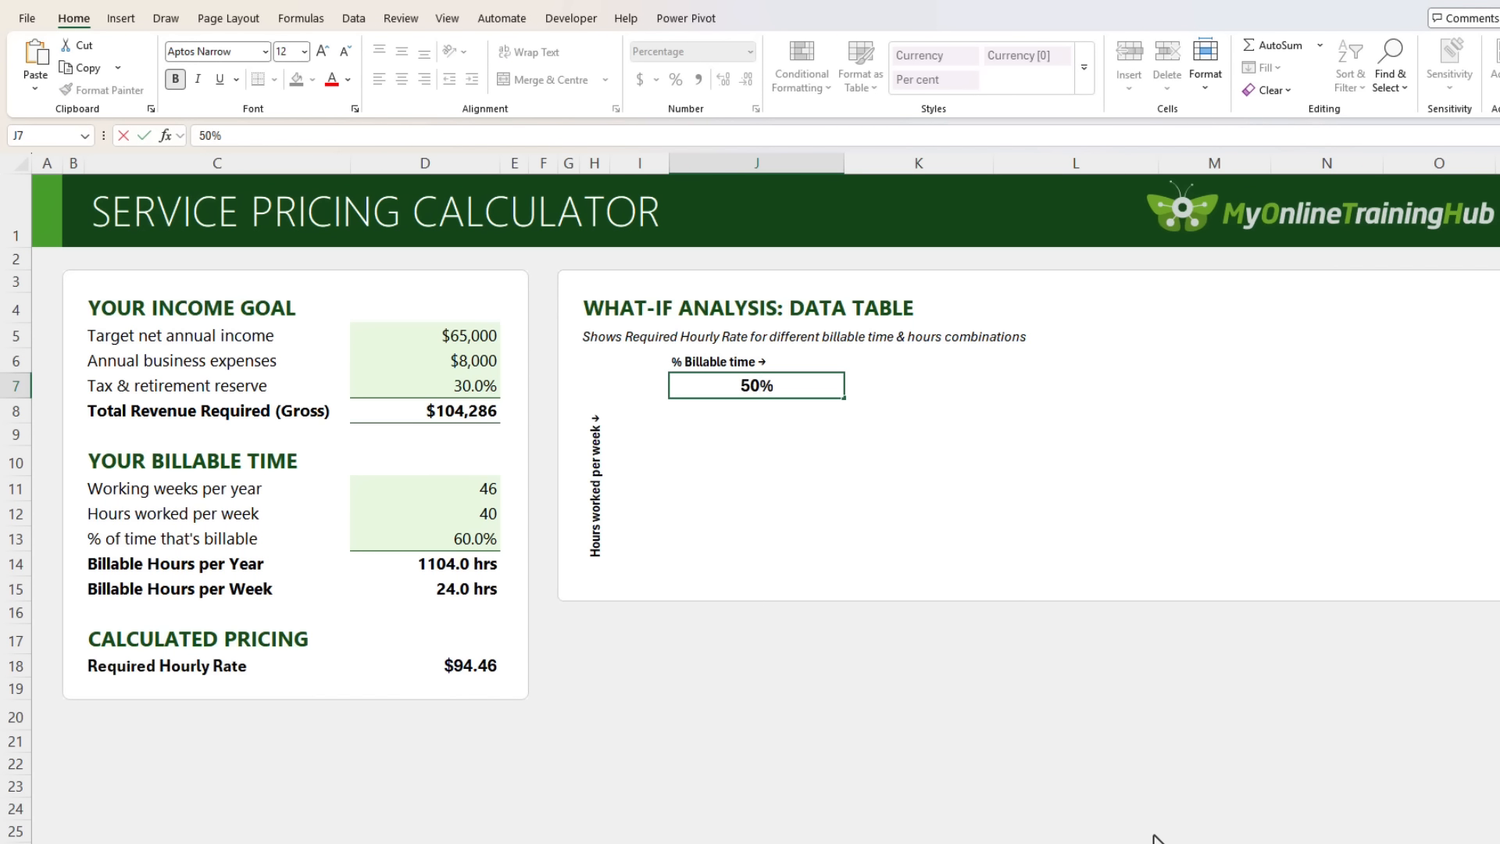
key(Tab)
text(55%)
key(Tab)
text(60)
key(Tab)
text(65)
key(Tab)
text(7)
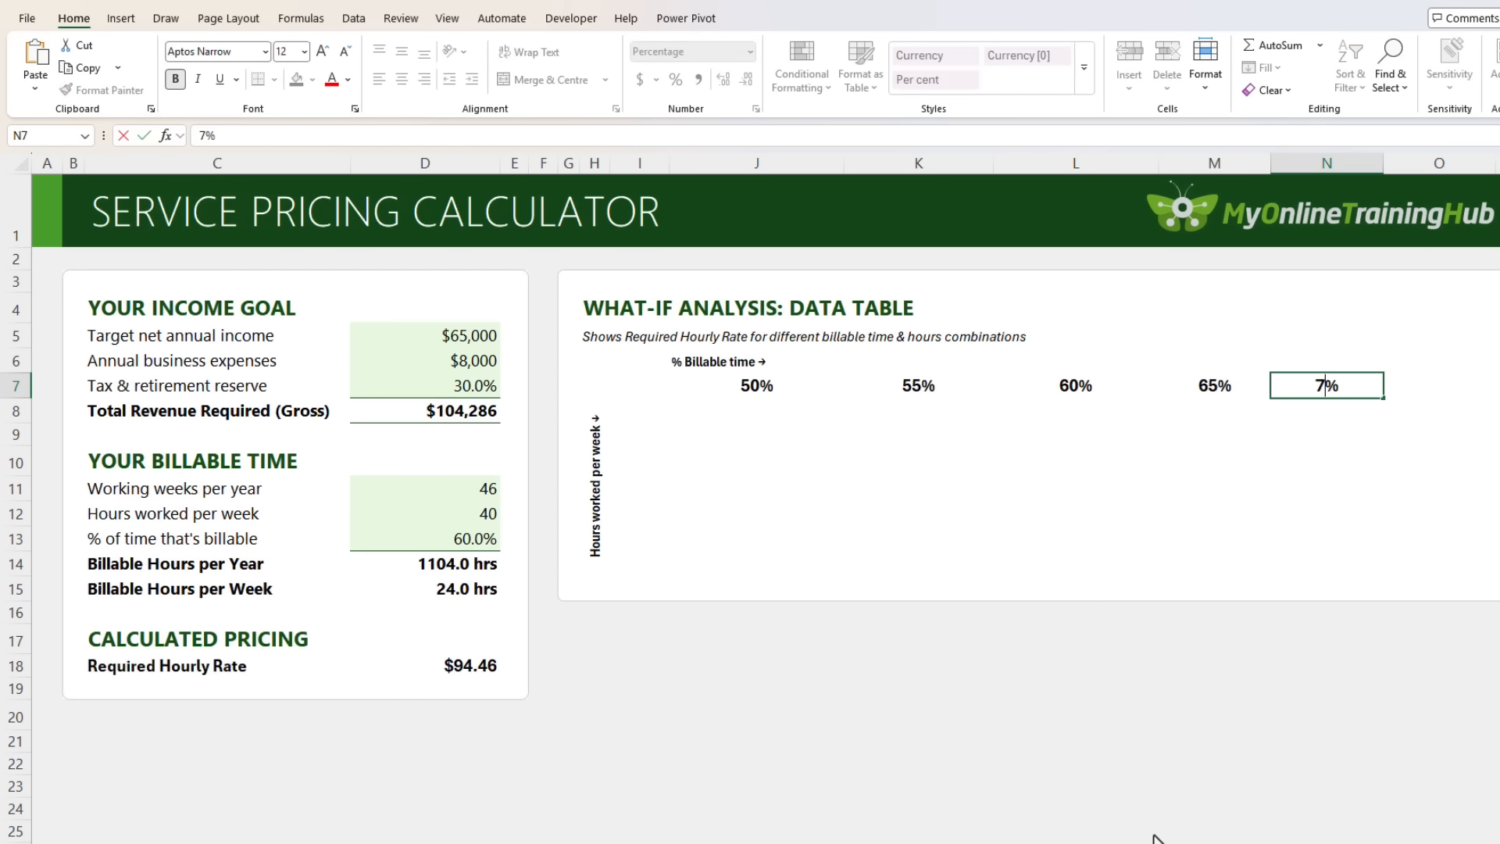
text(0)
key(Tab)
text(75)
key(shift+Tab)
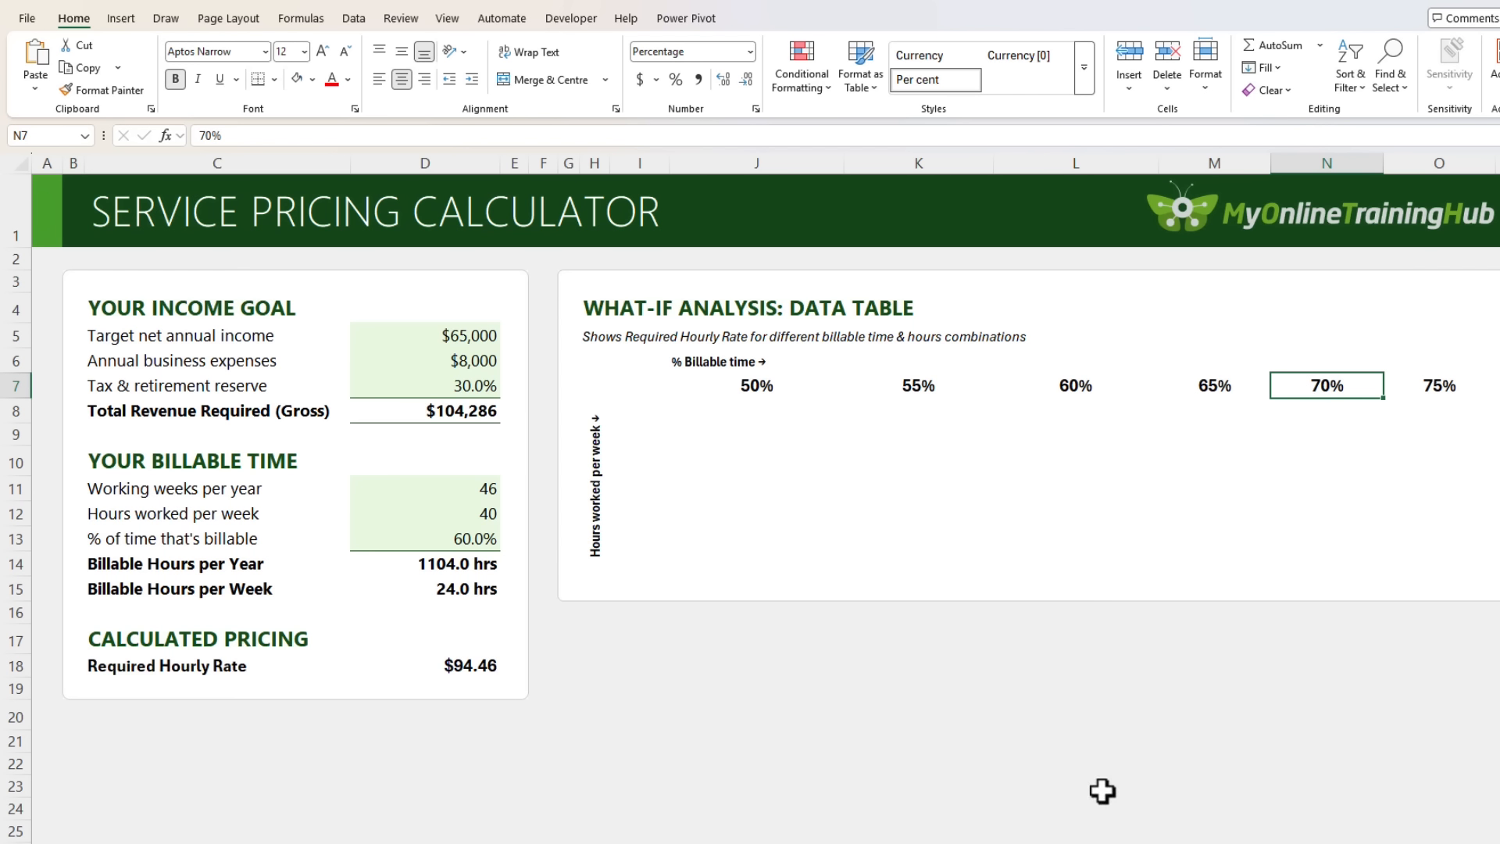
List hours per week 20, 25, 30, 35, 40, 45, 50 down I8:I14.
click(653, 414)
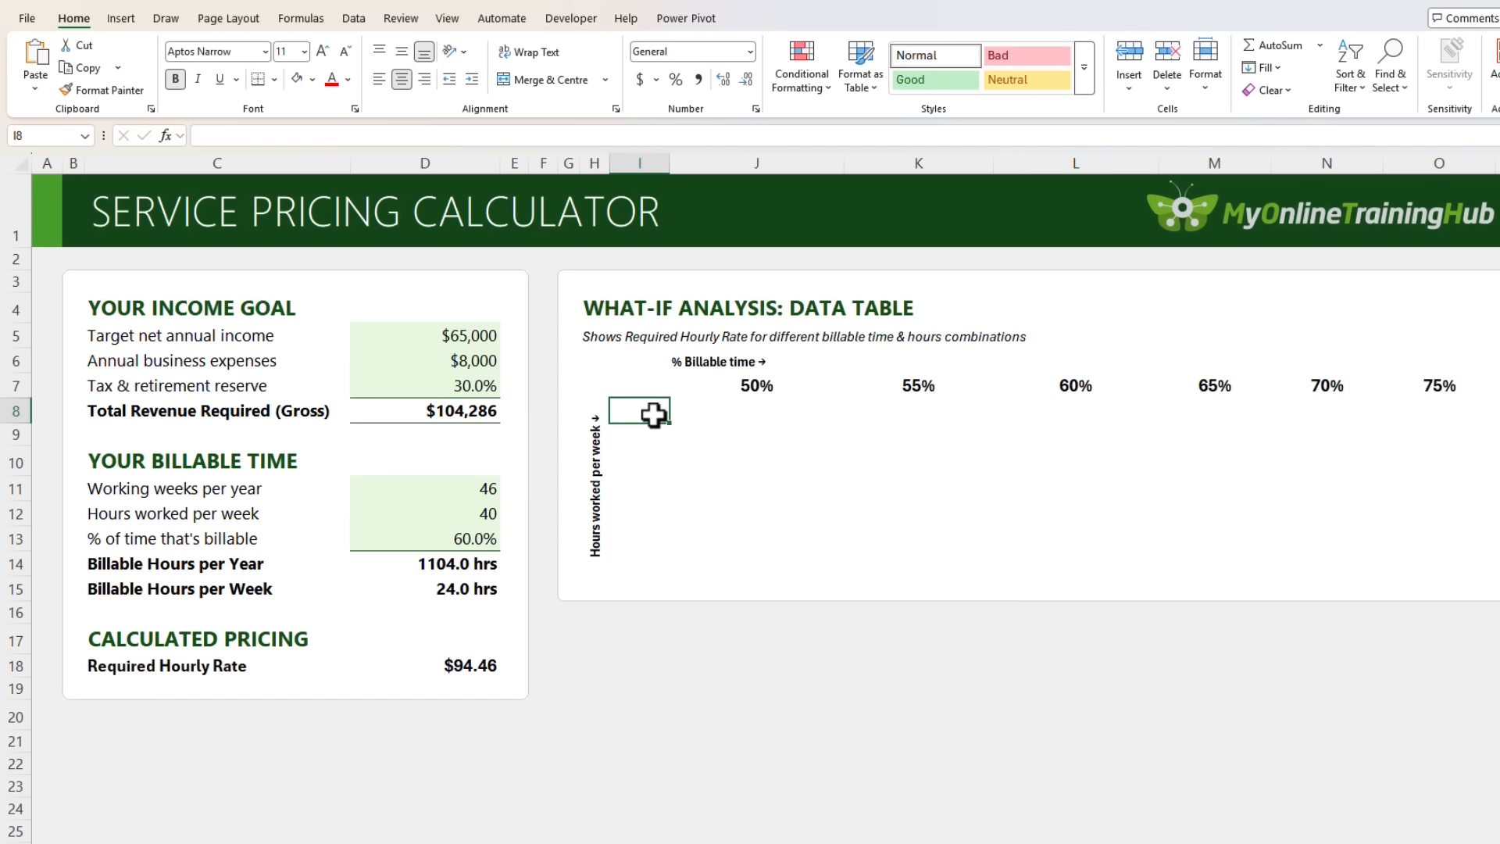
text(20)
key(Return)
text(25)
key(Return)
text(30)
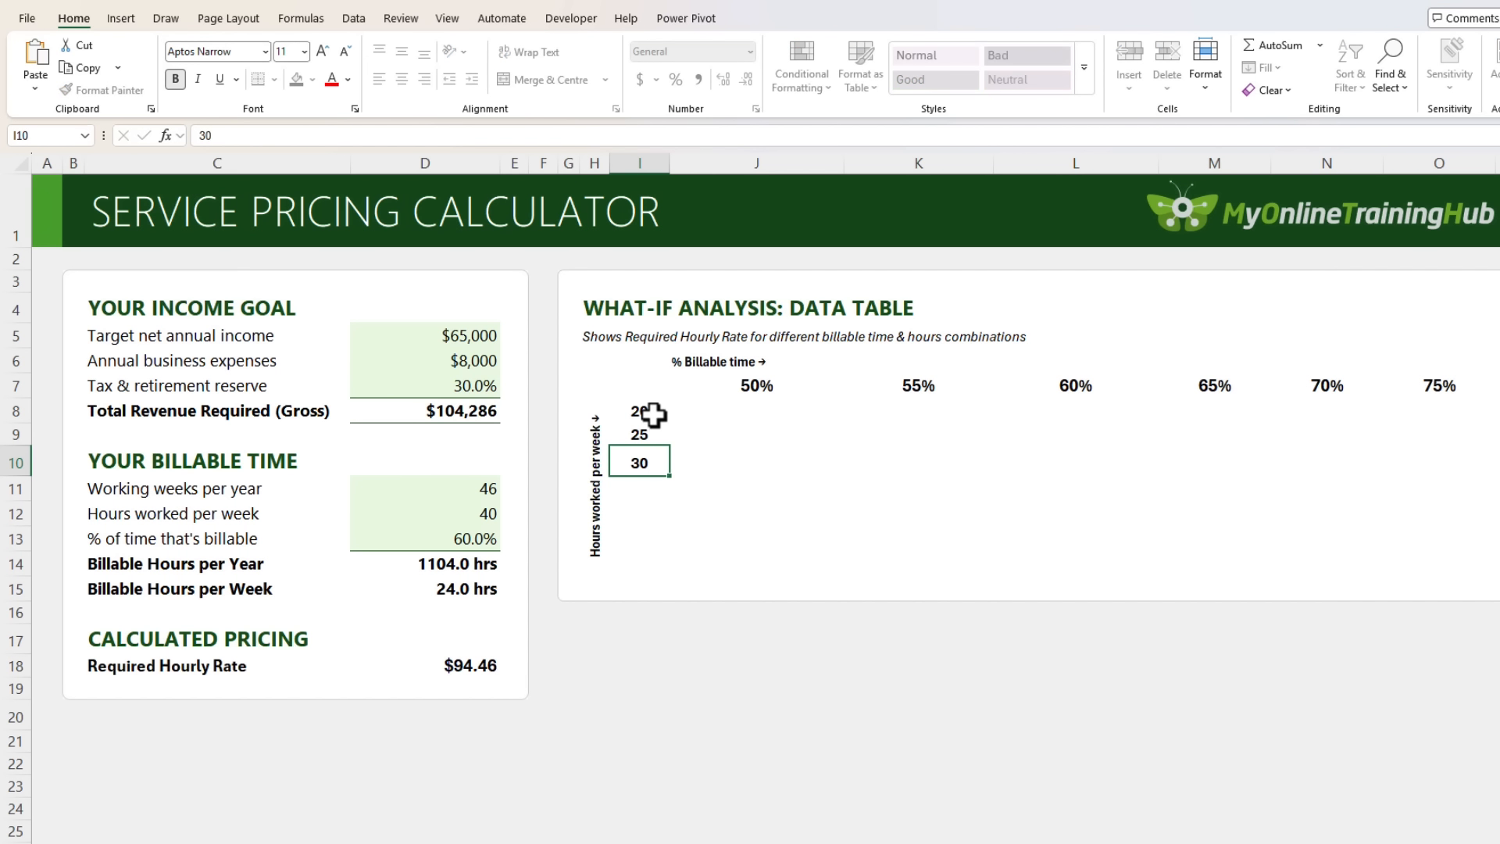
key(Return)
text(35)
key(Return)
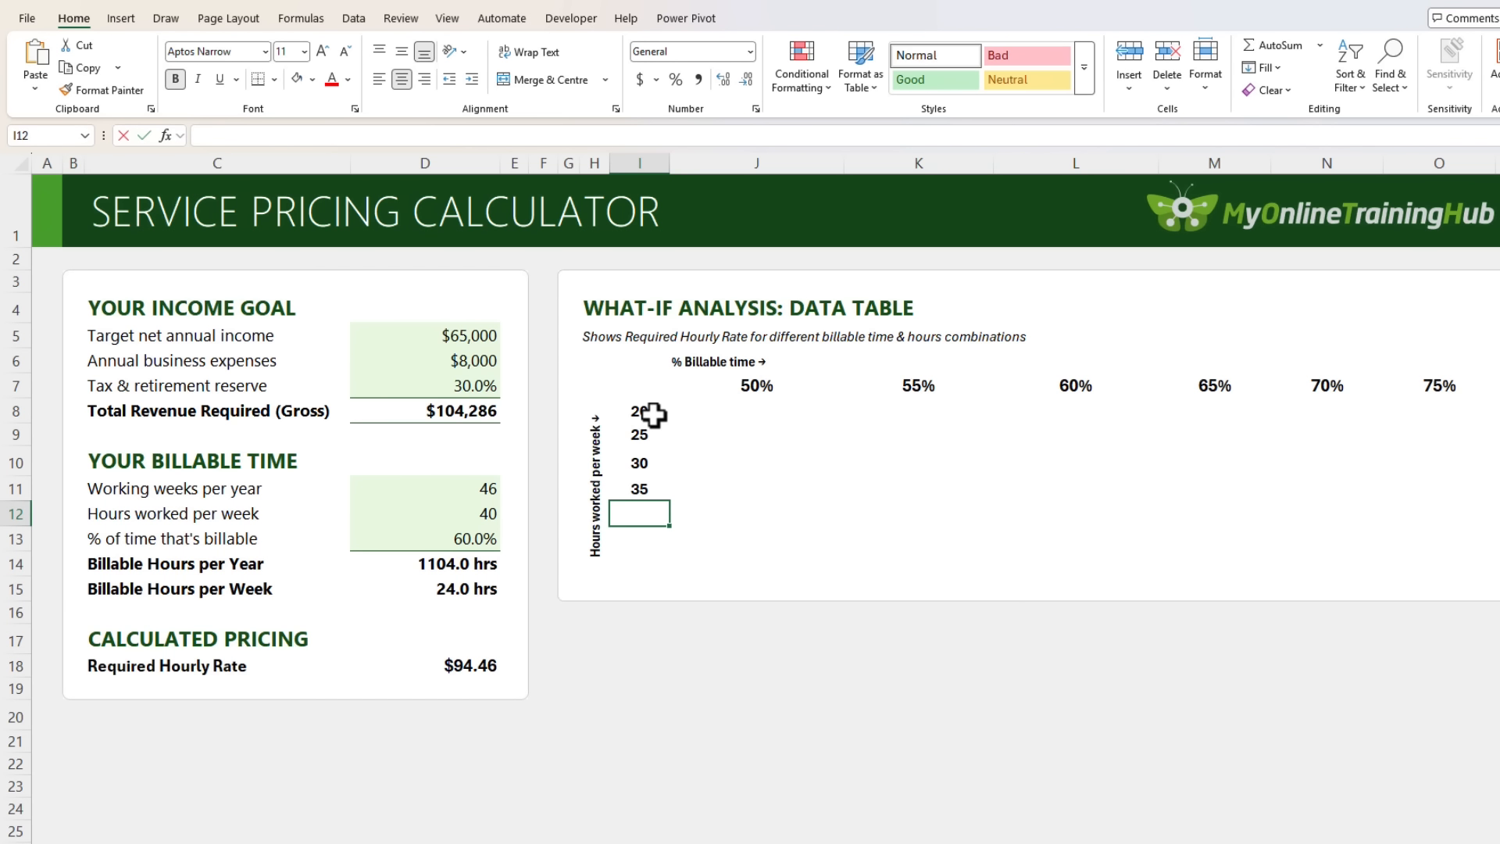
text(40)
key(Return)
text(45)
key(Return)
text(50)
key(Up)
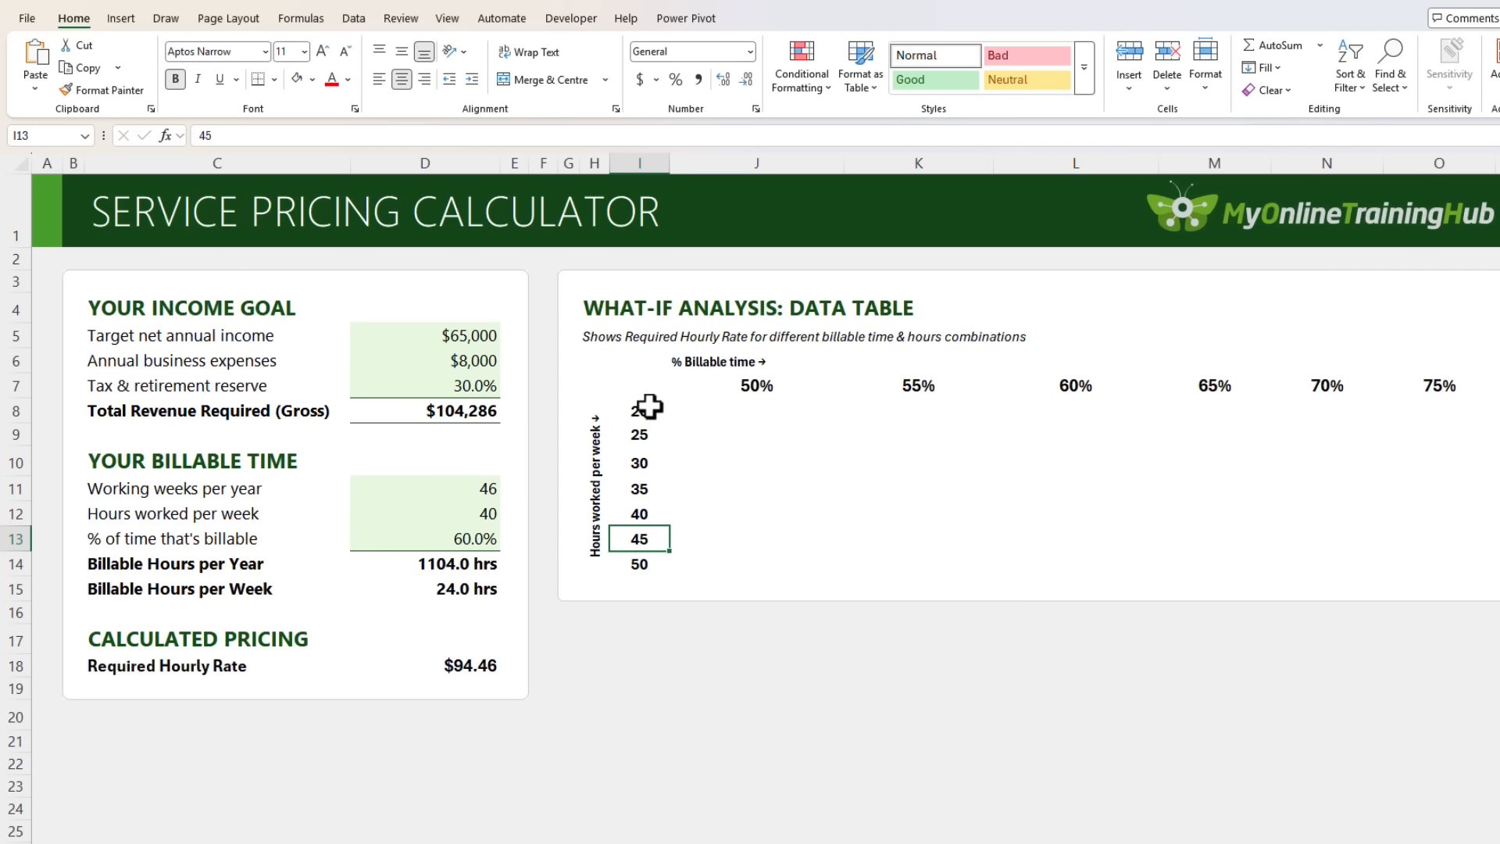
click(639, 381)
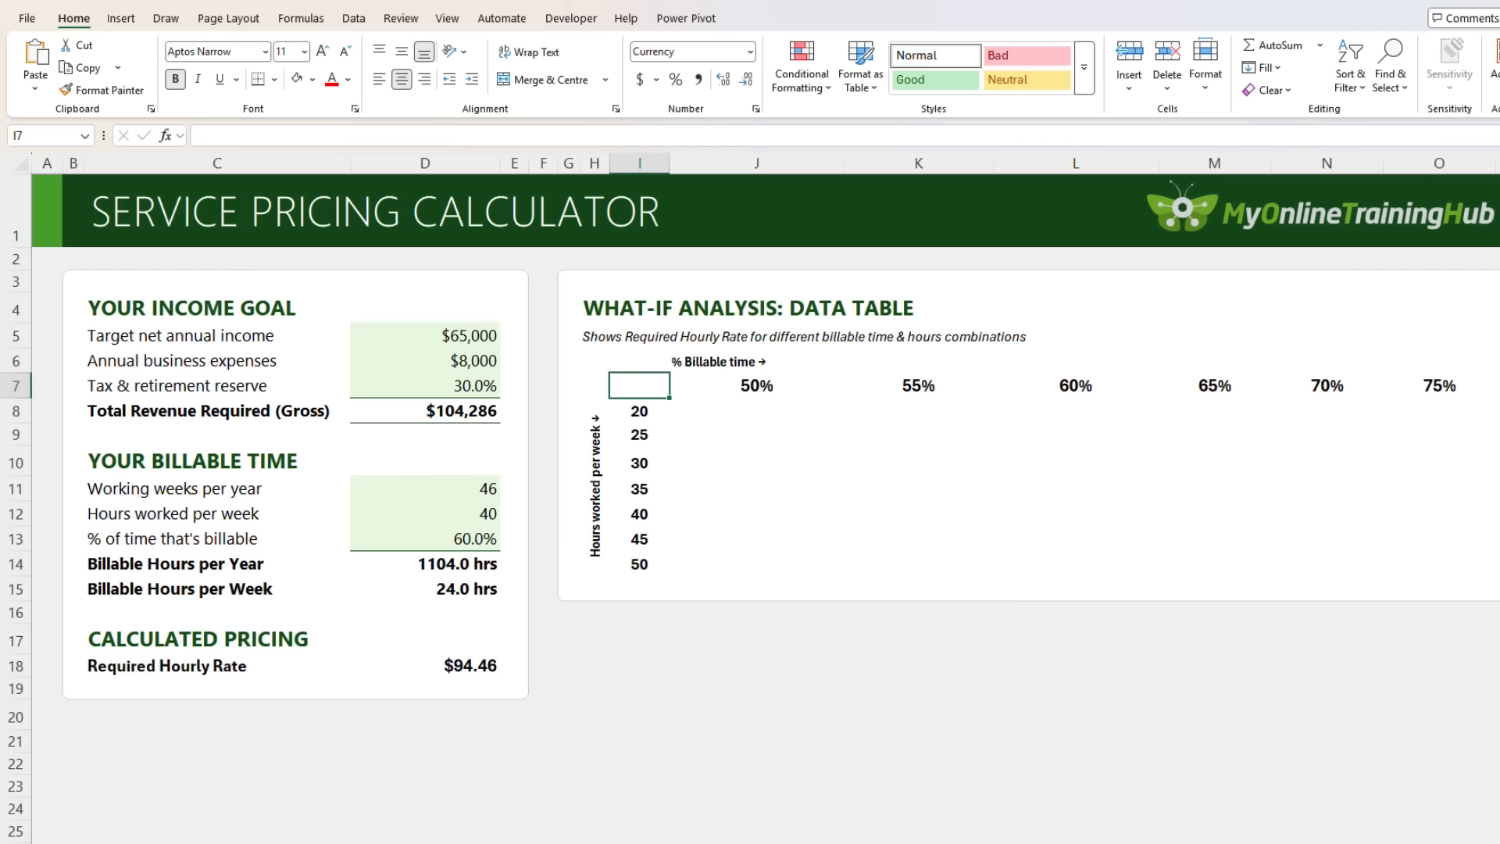
Set I7 to =D18 and confirm D18 holds =D8/(D11*D12*D13).
text(=)
click(438, 663)
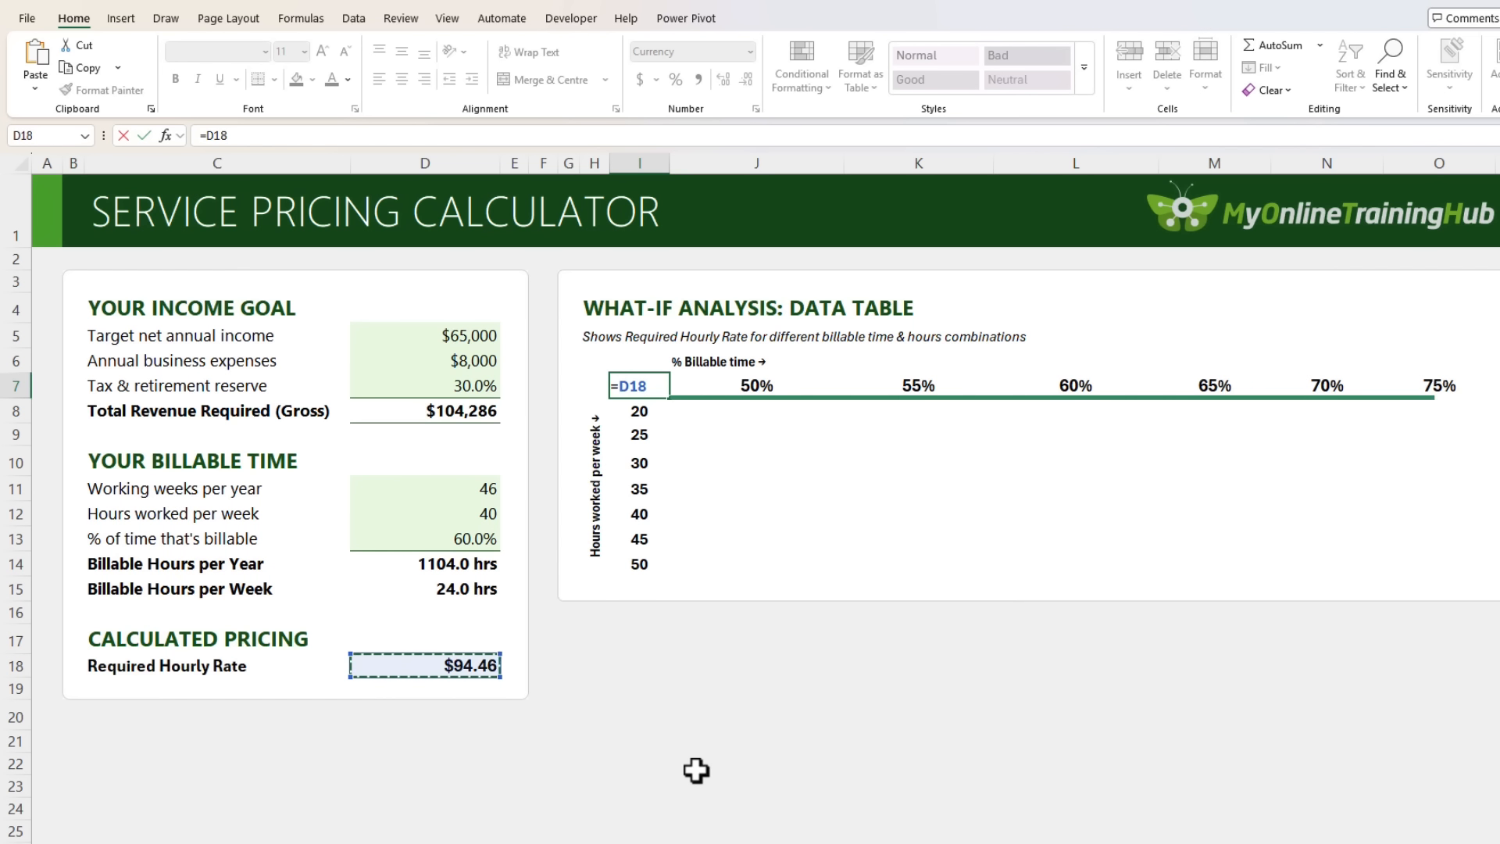
key(ctrl+Return)
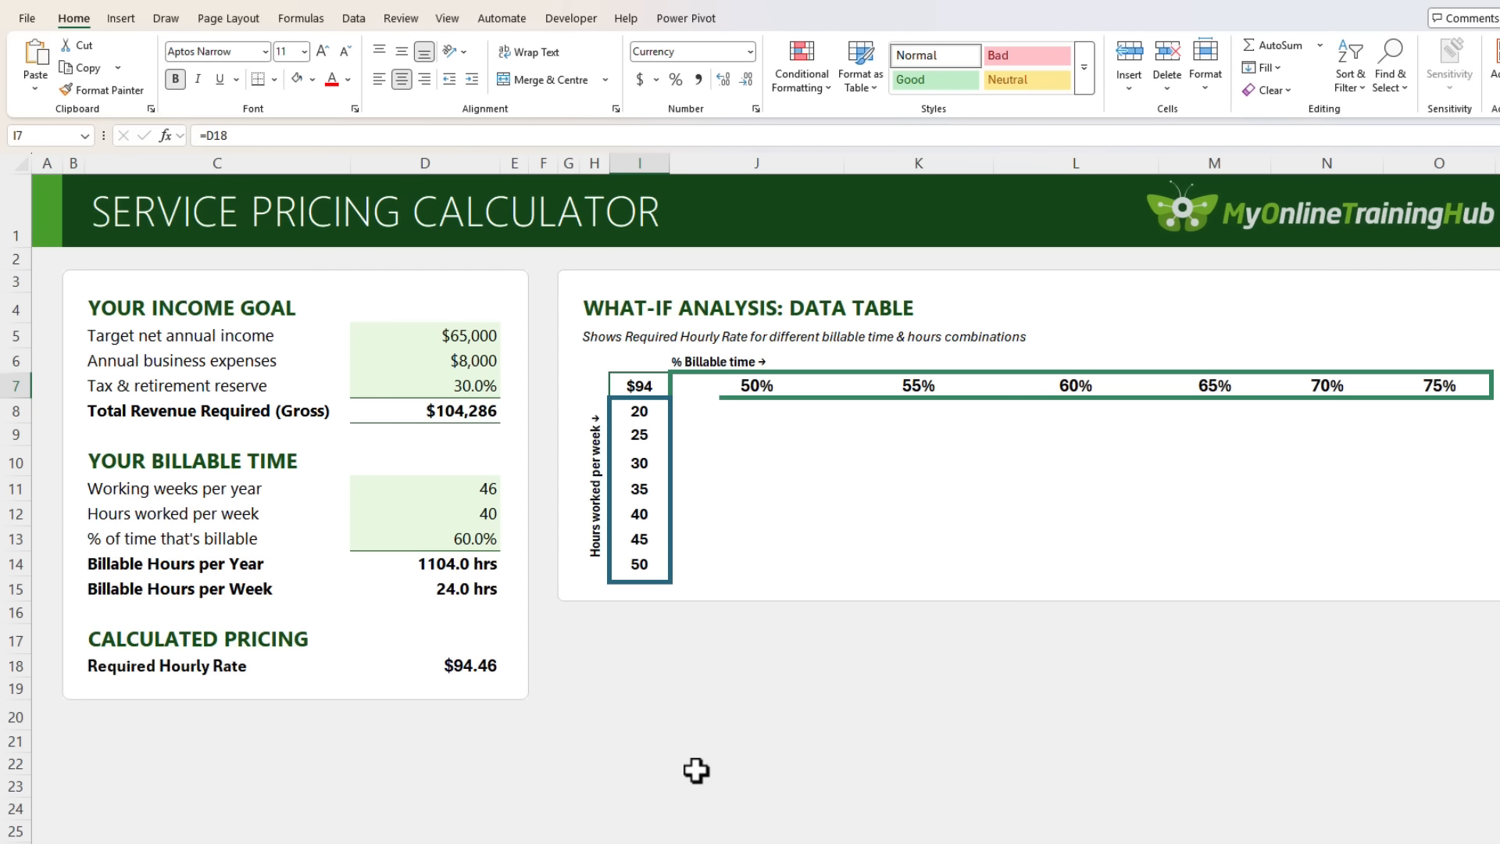
double_click(486, 667)
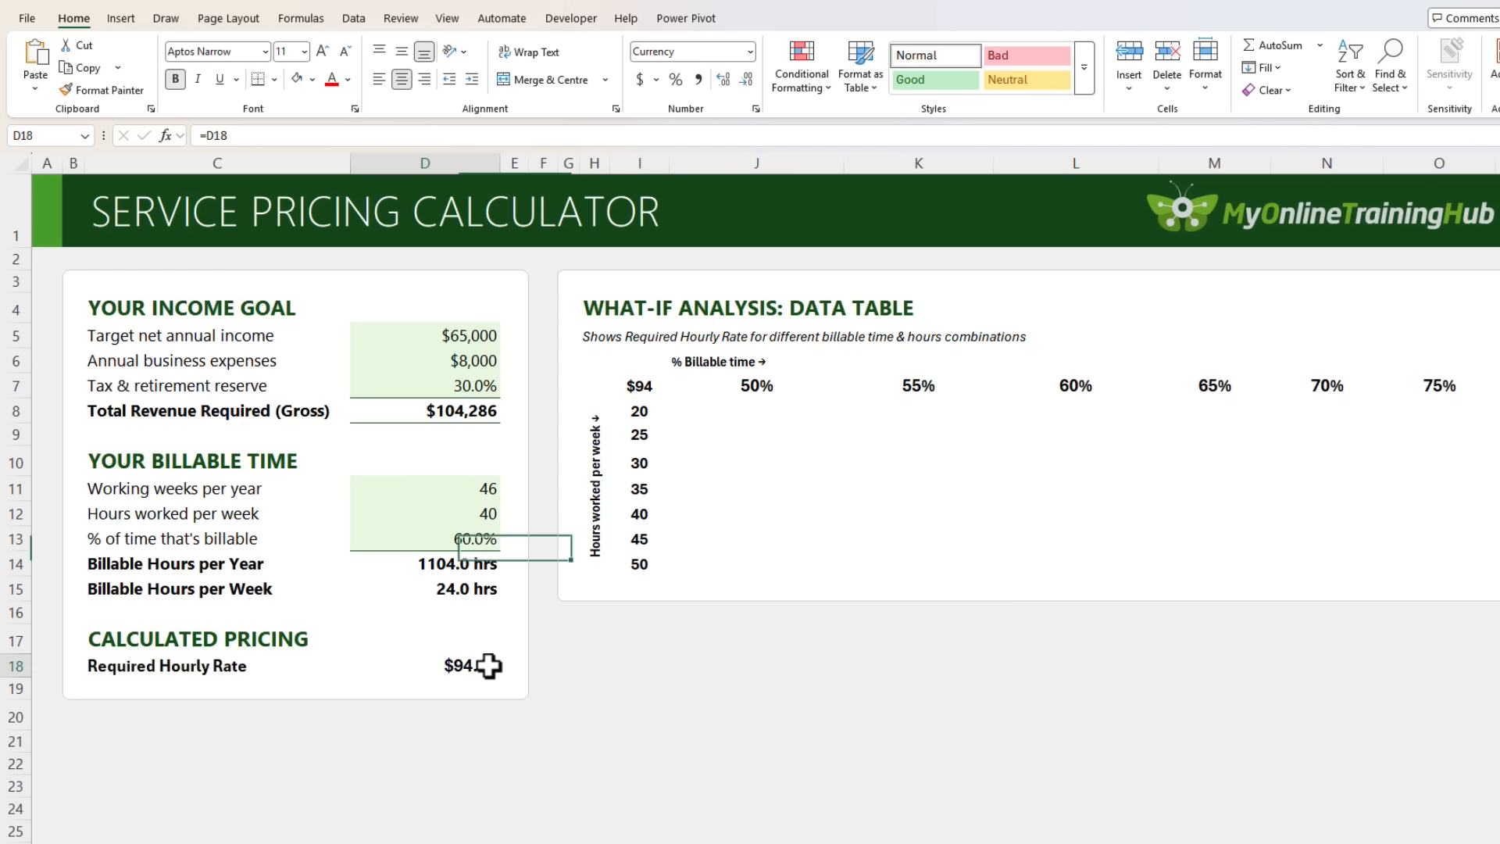
key(Escape)
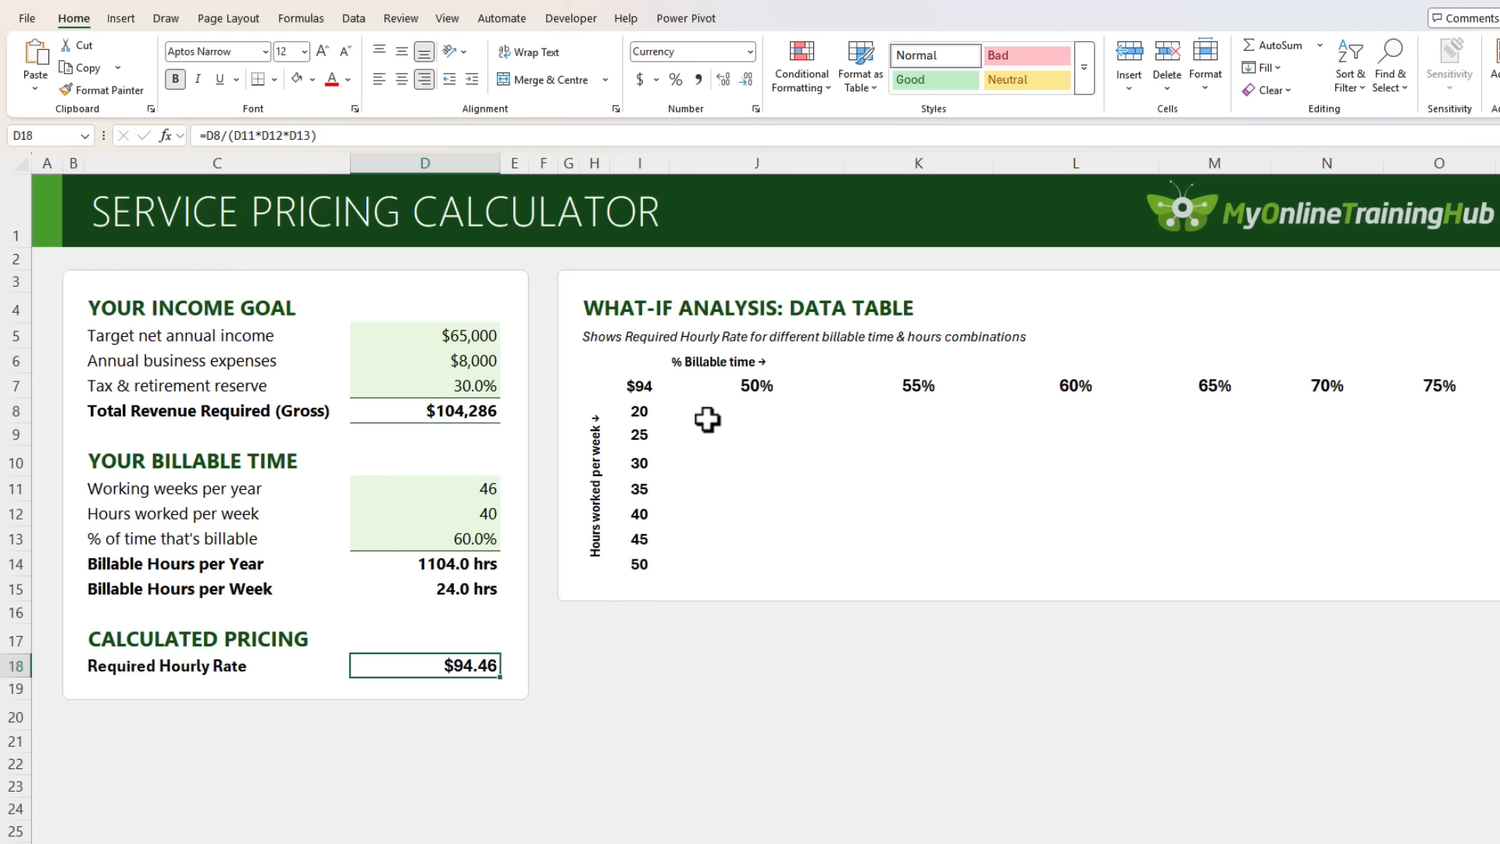
Create a data table on I7:O14 with row input $D$13 and column input $D$12.
drag(641, 386, 1429, 566)
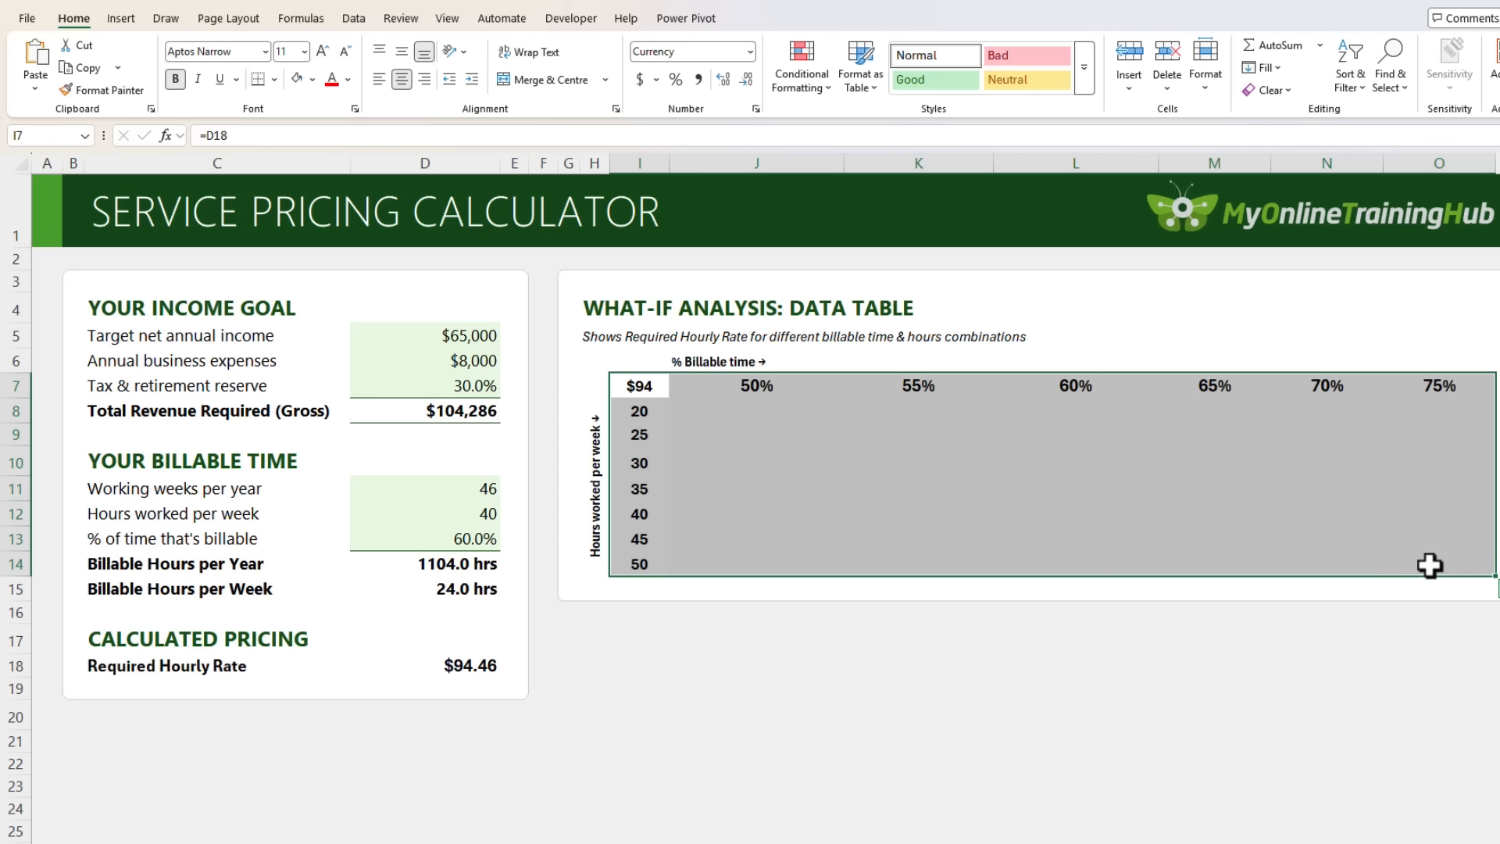
click(353, 18)
click(1249, 88)
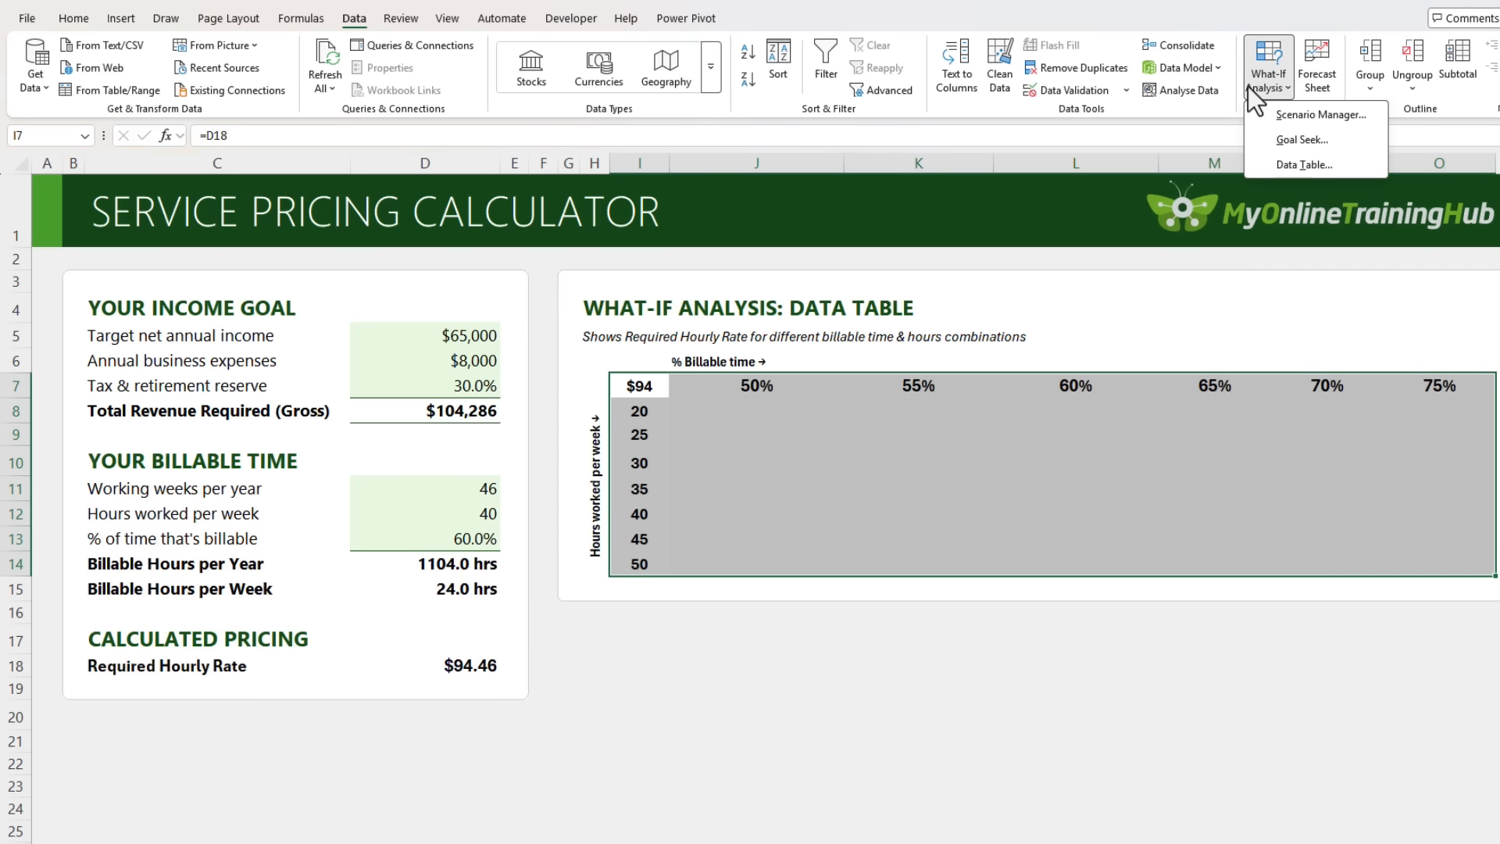
click(1254, 163)
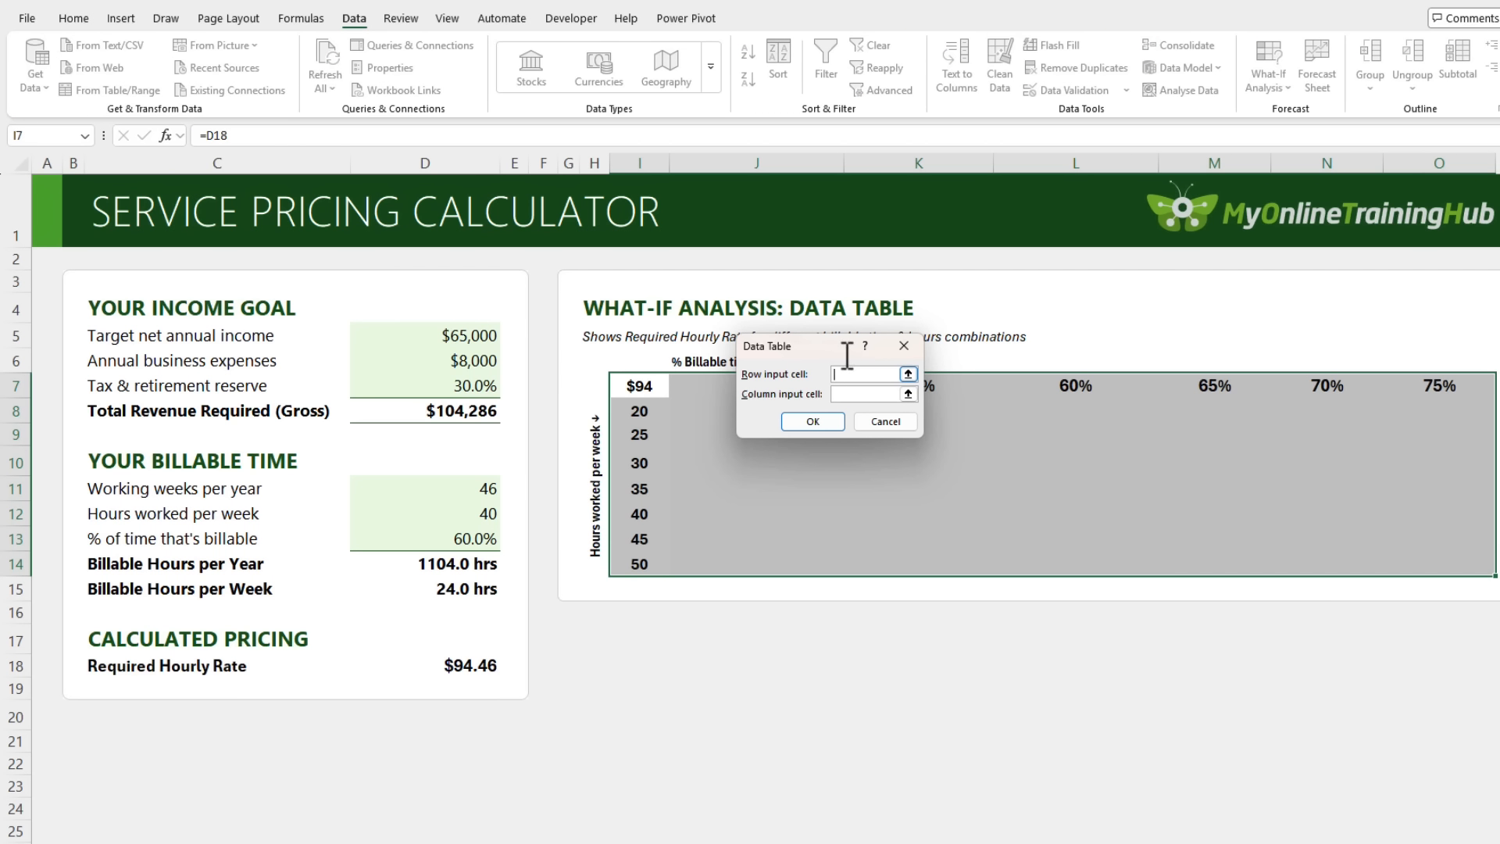
drag(814, 351, 797, 444)
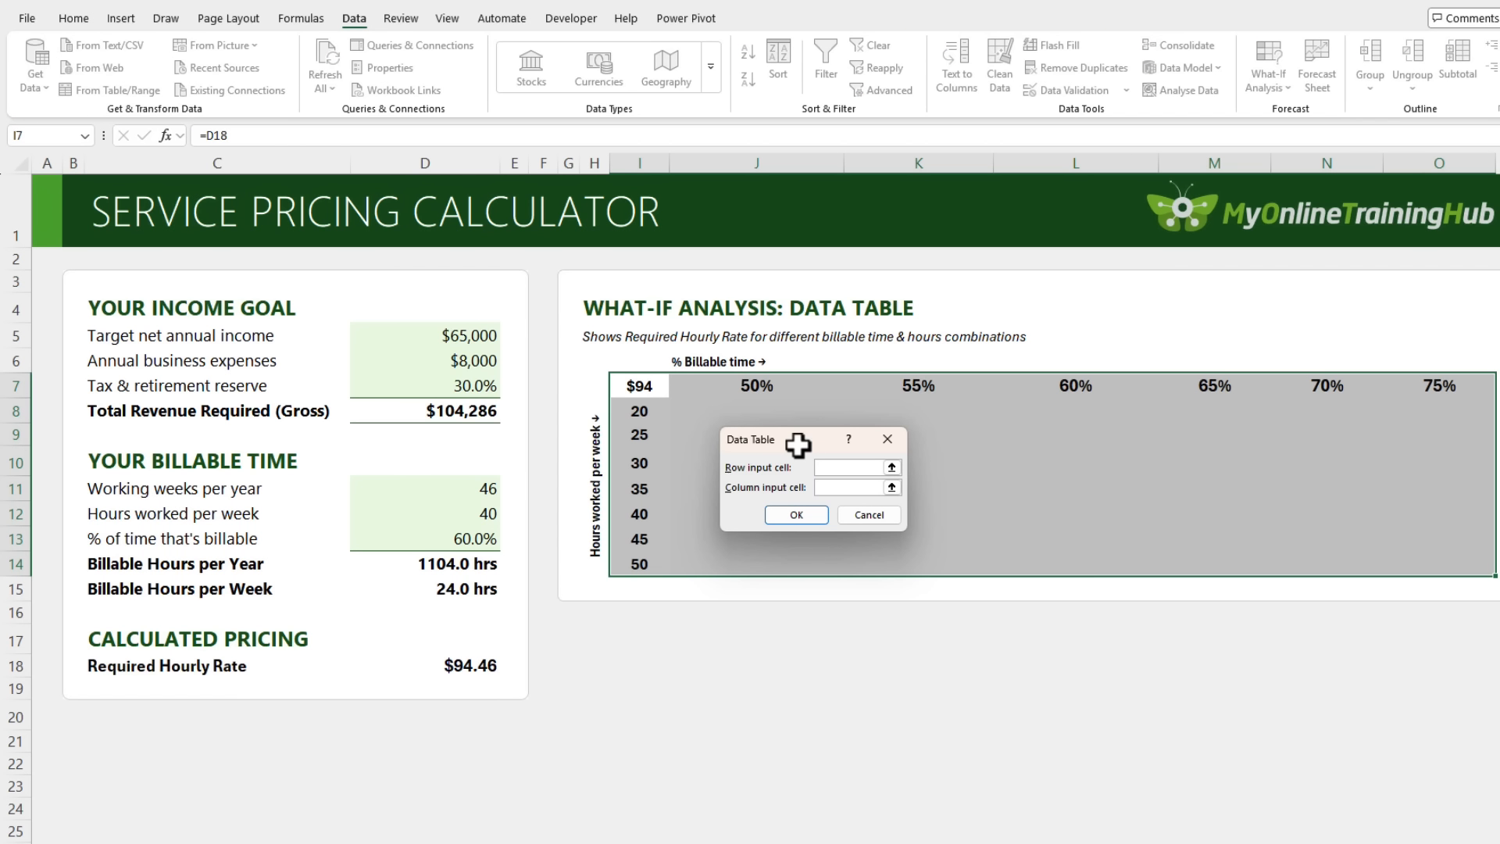
click(404, 535)
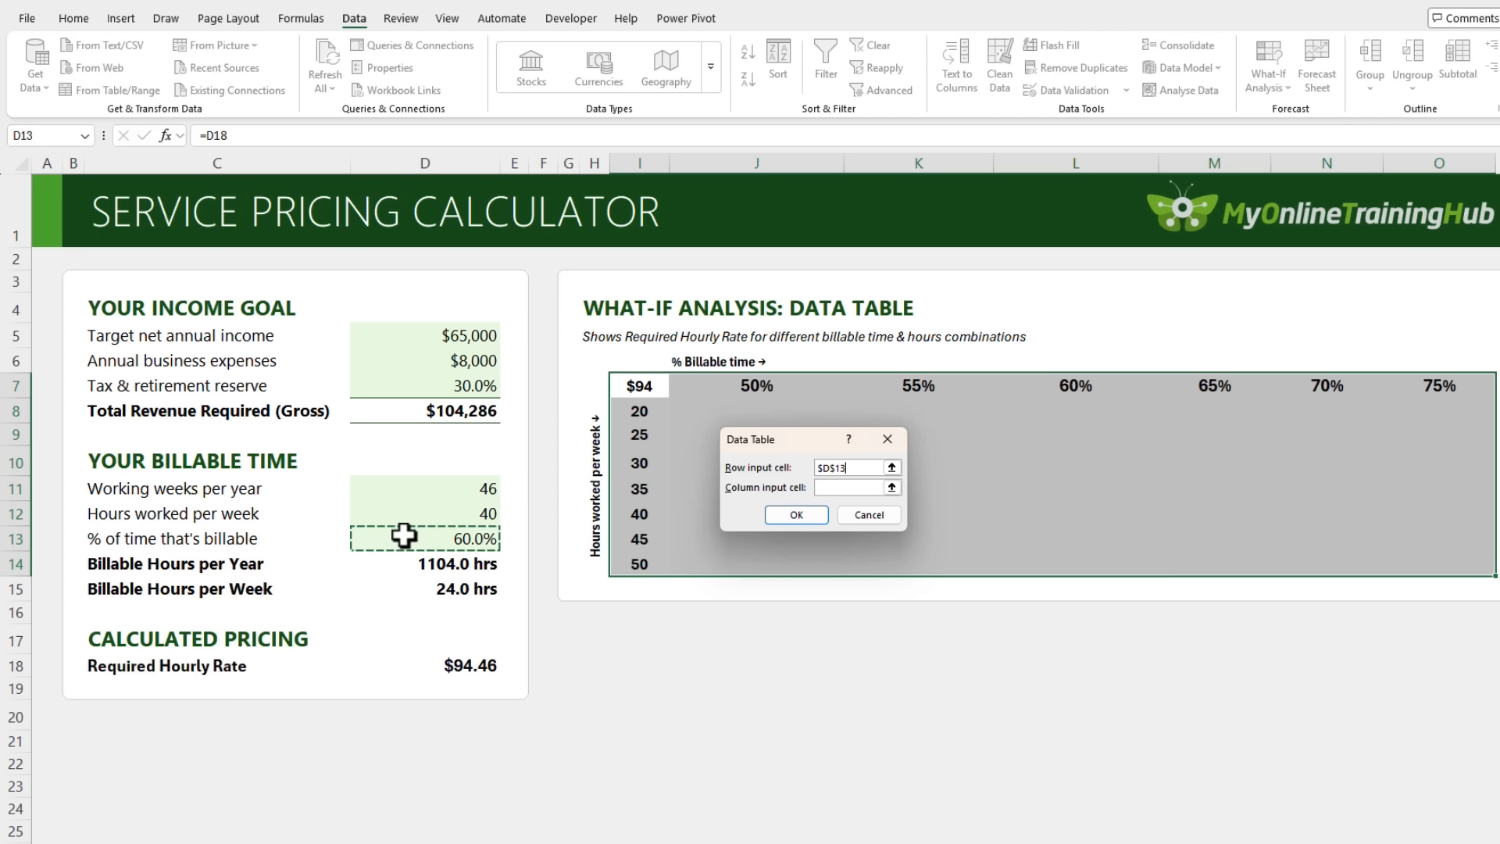
click(833, 488)
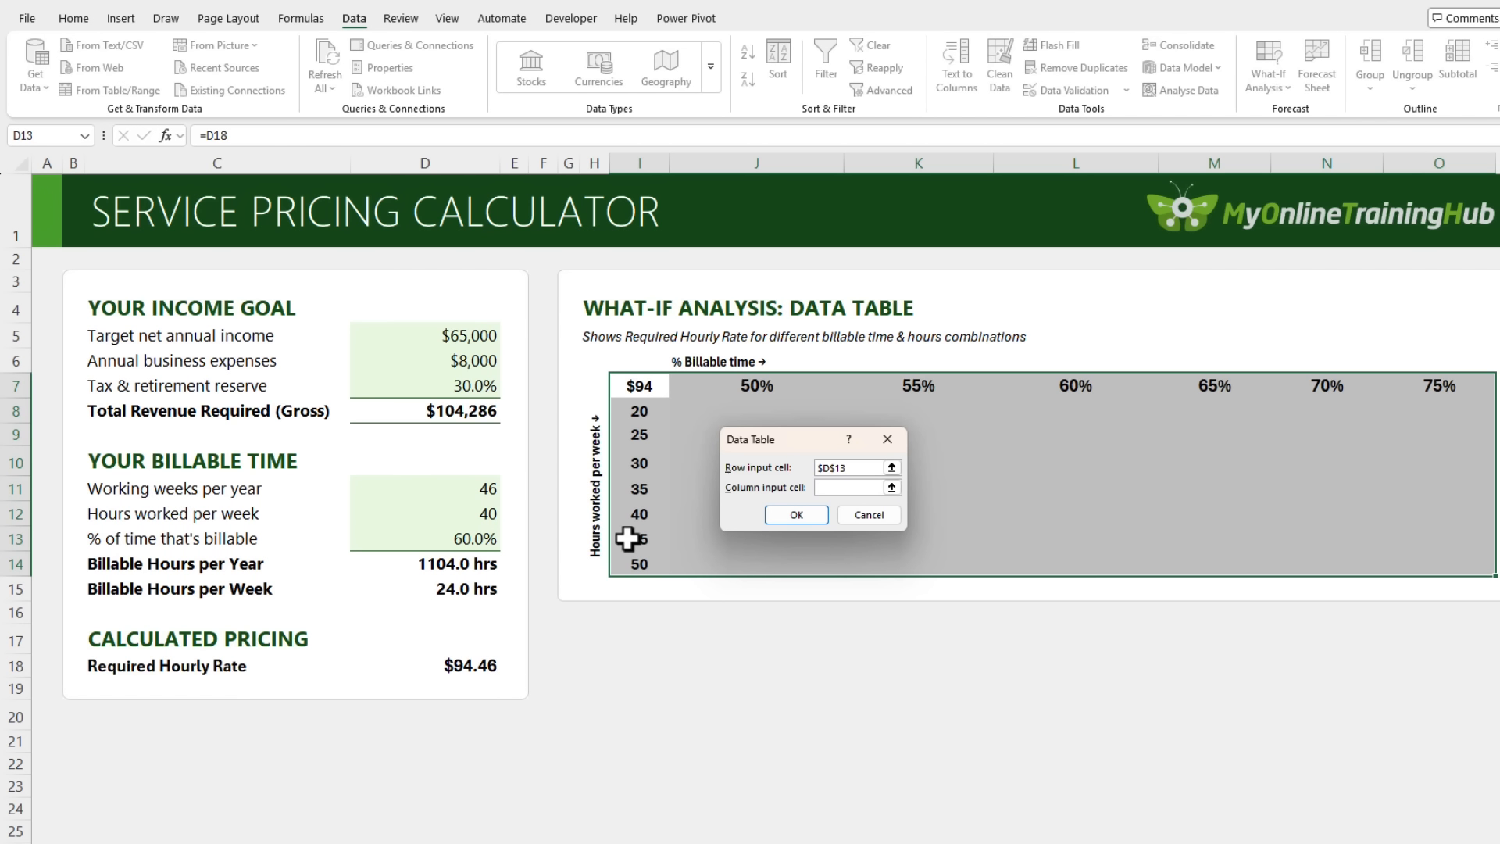
click(440, 515)
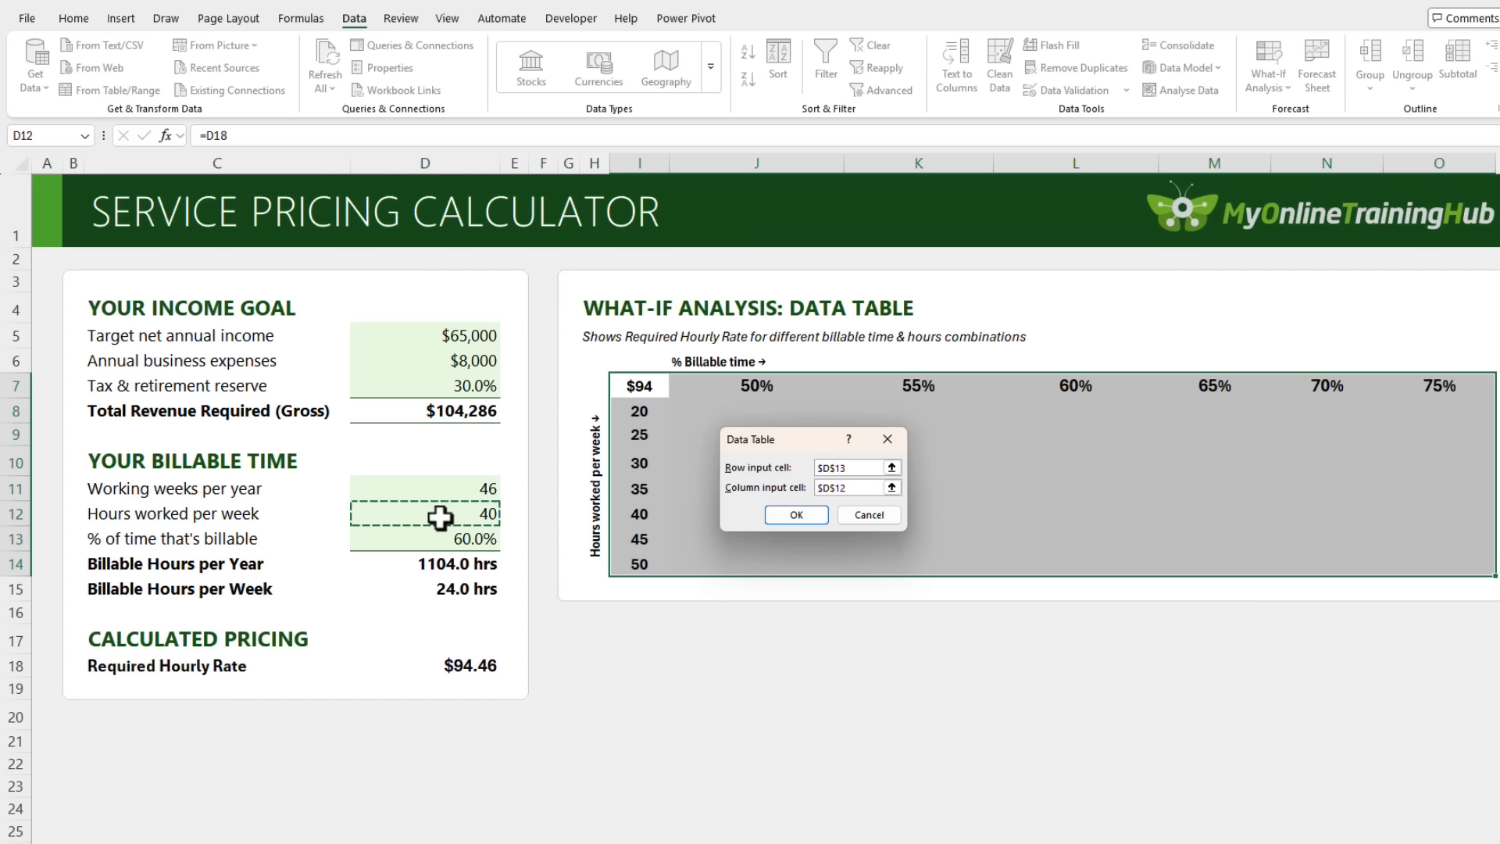
click(781, 516)
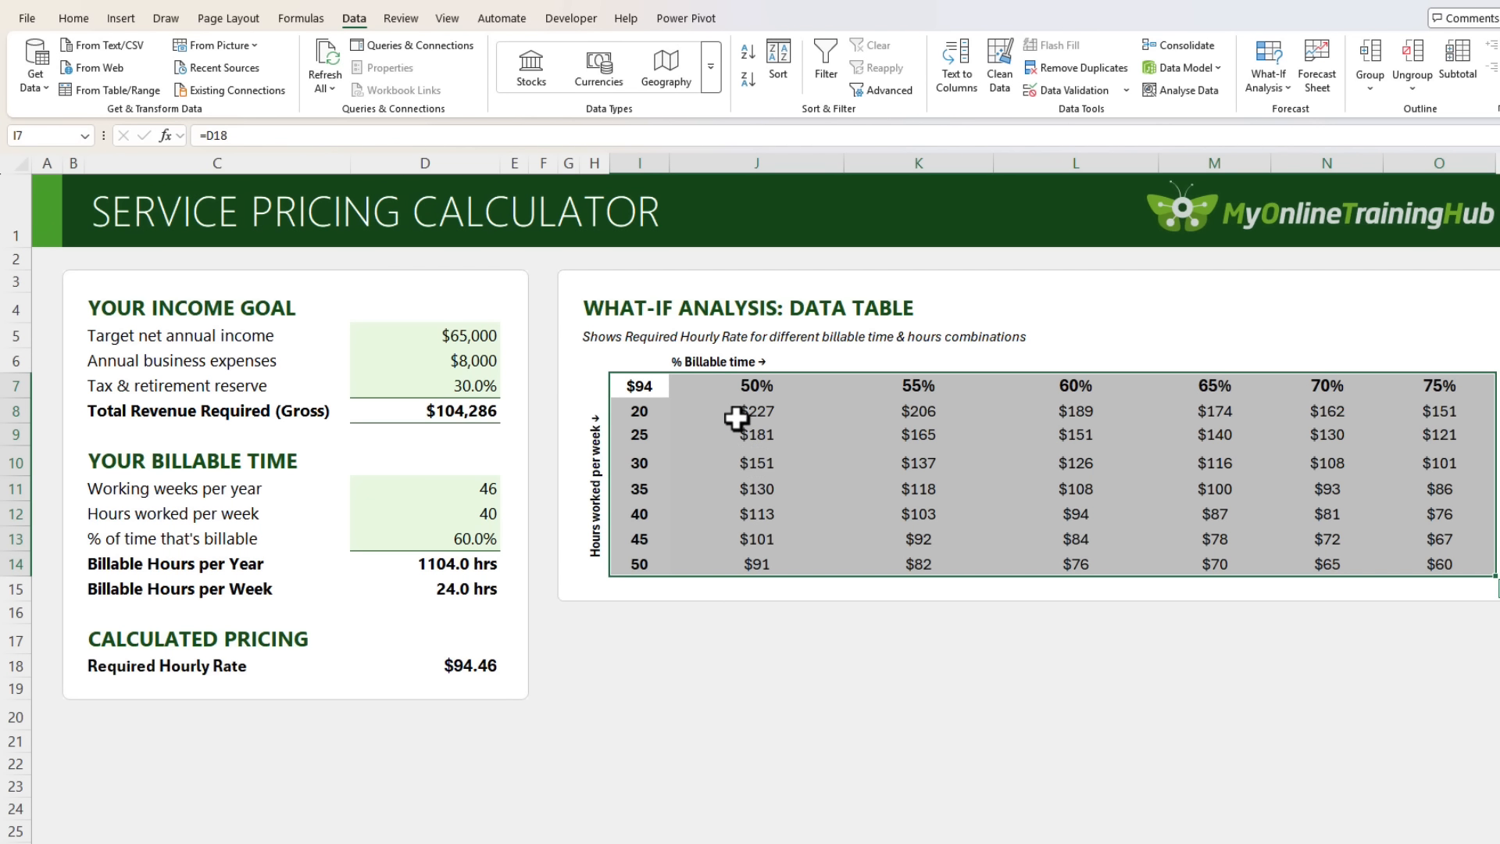
drag(736, 418, 1413, 562)
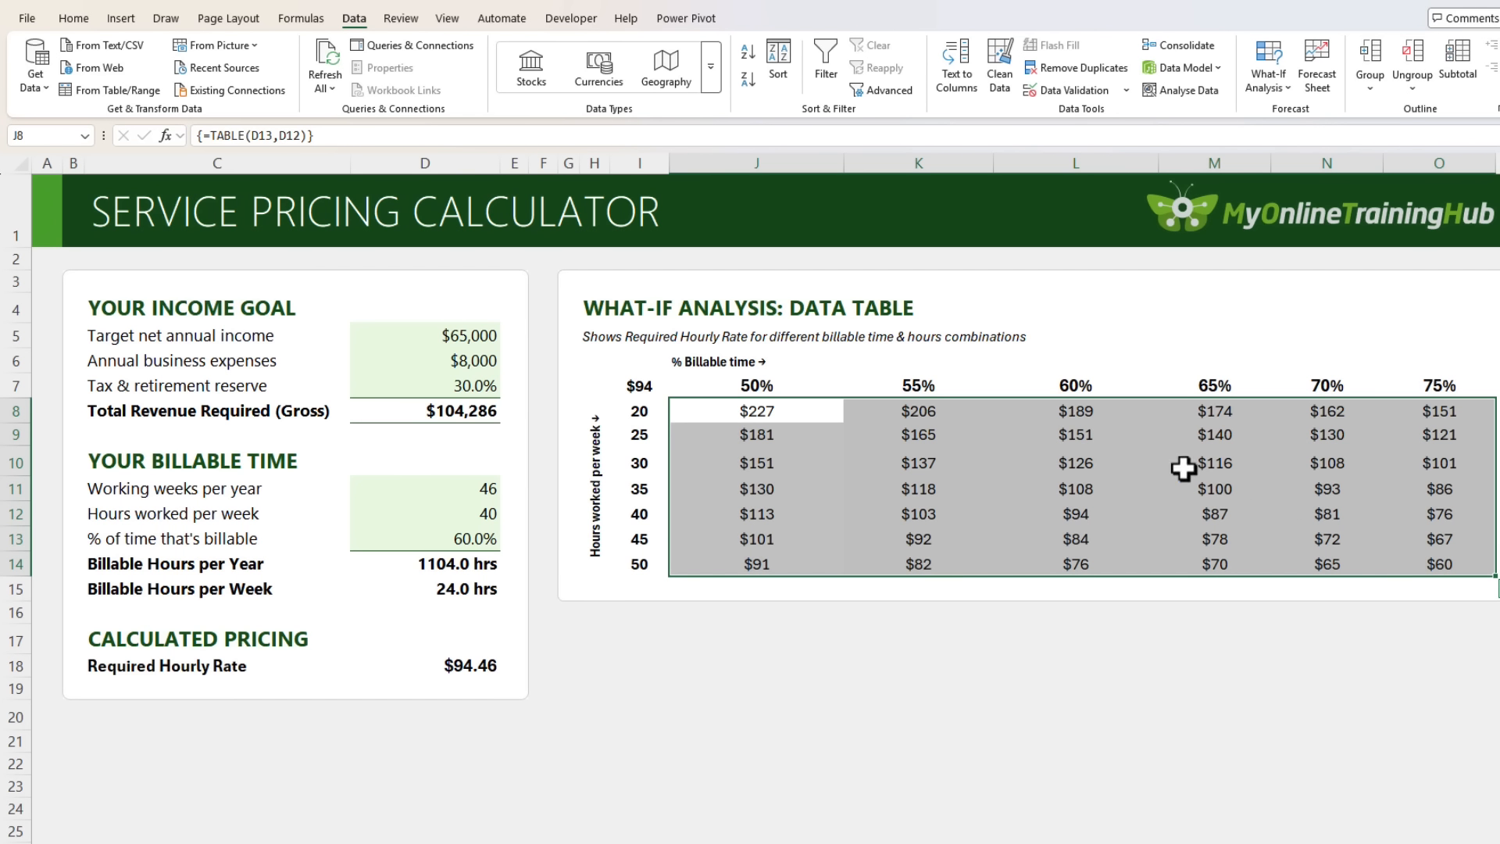
Apply the Green-White colour scale to the hourly rates in J8:O14.
click(89, 16)
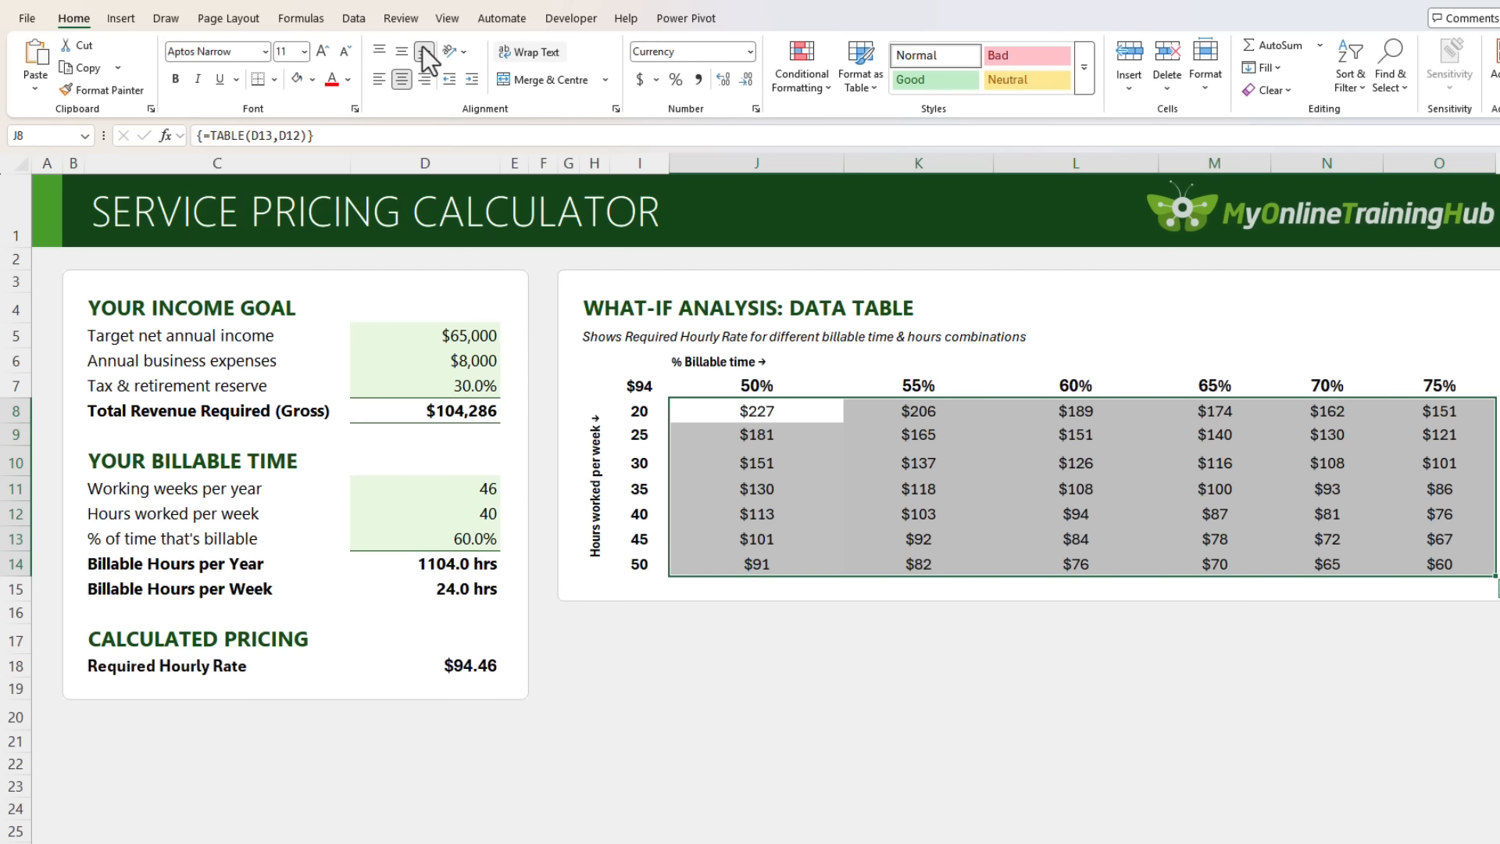
click(784, 94)
mouse_move(864, 237)
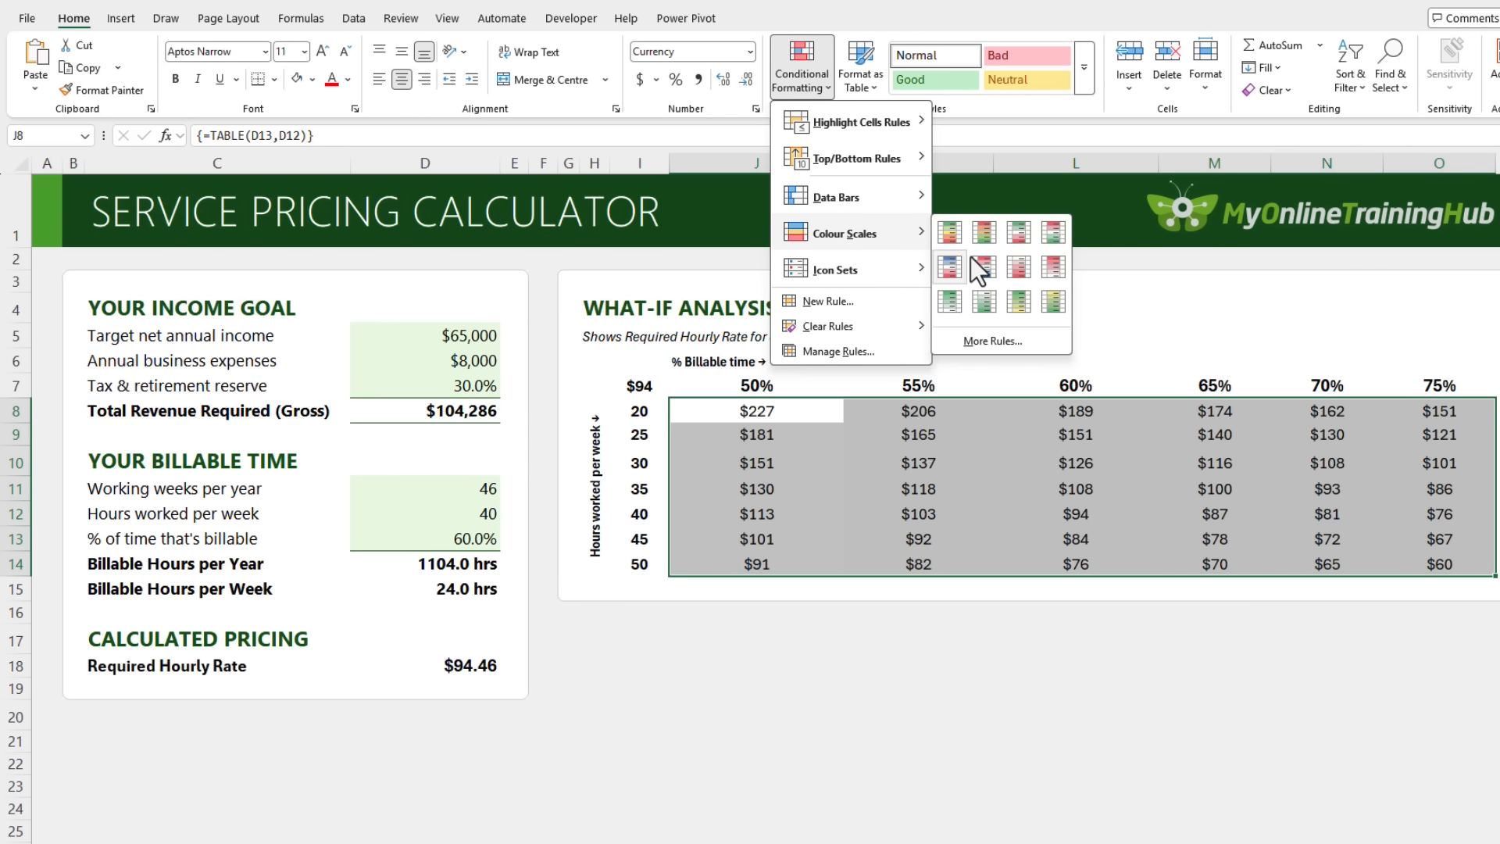
click(951, 301)
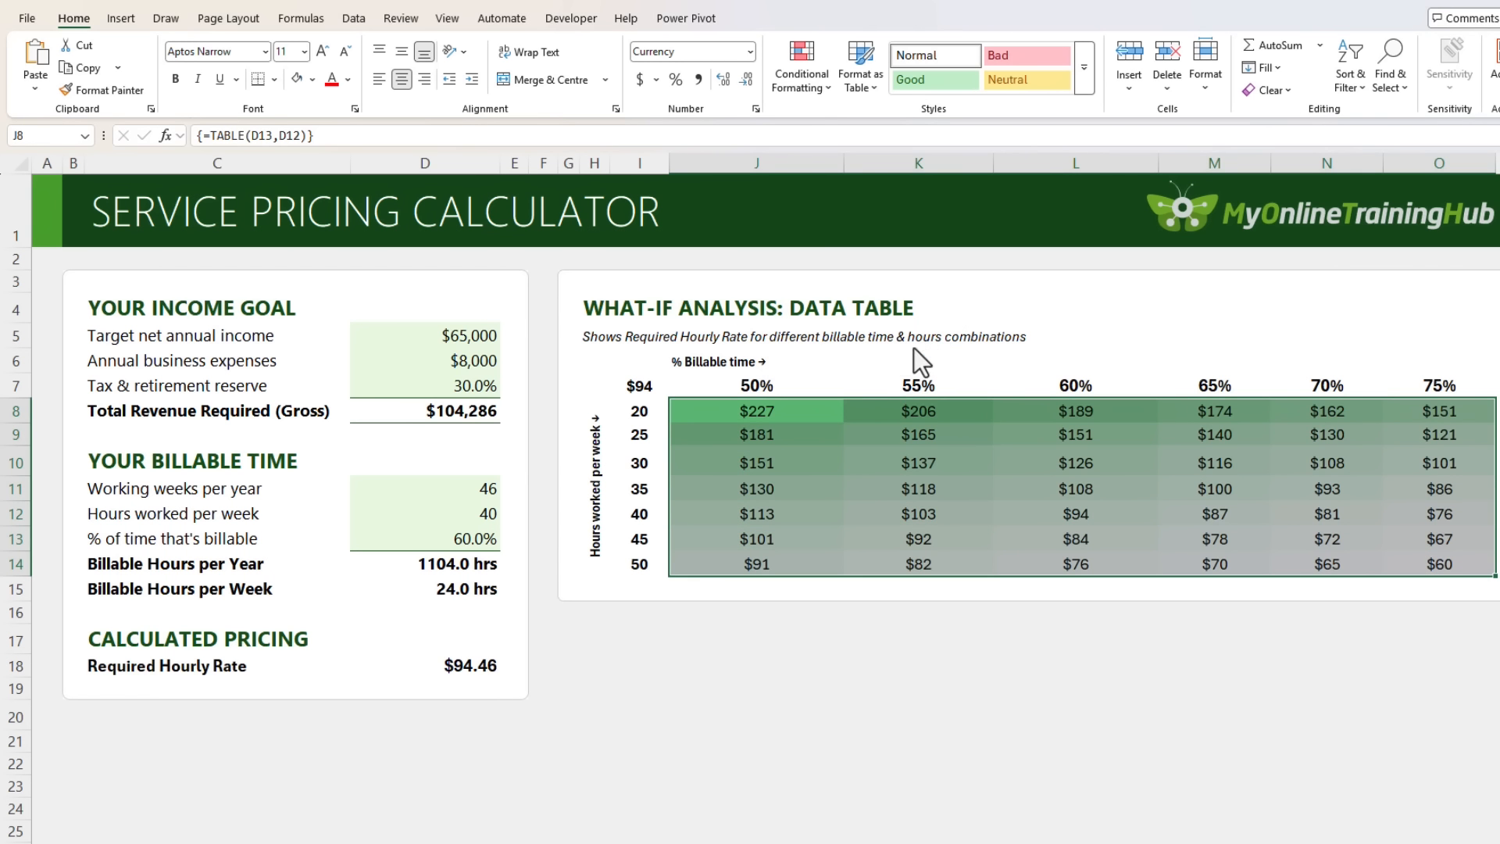
click(639, 385)
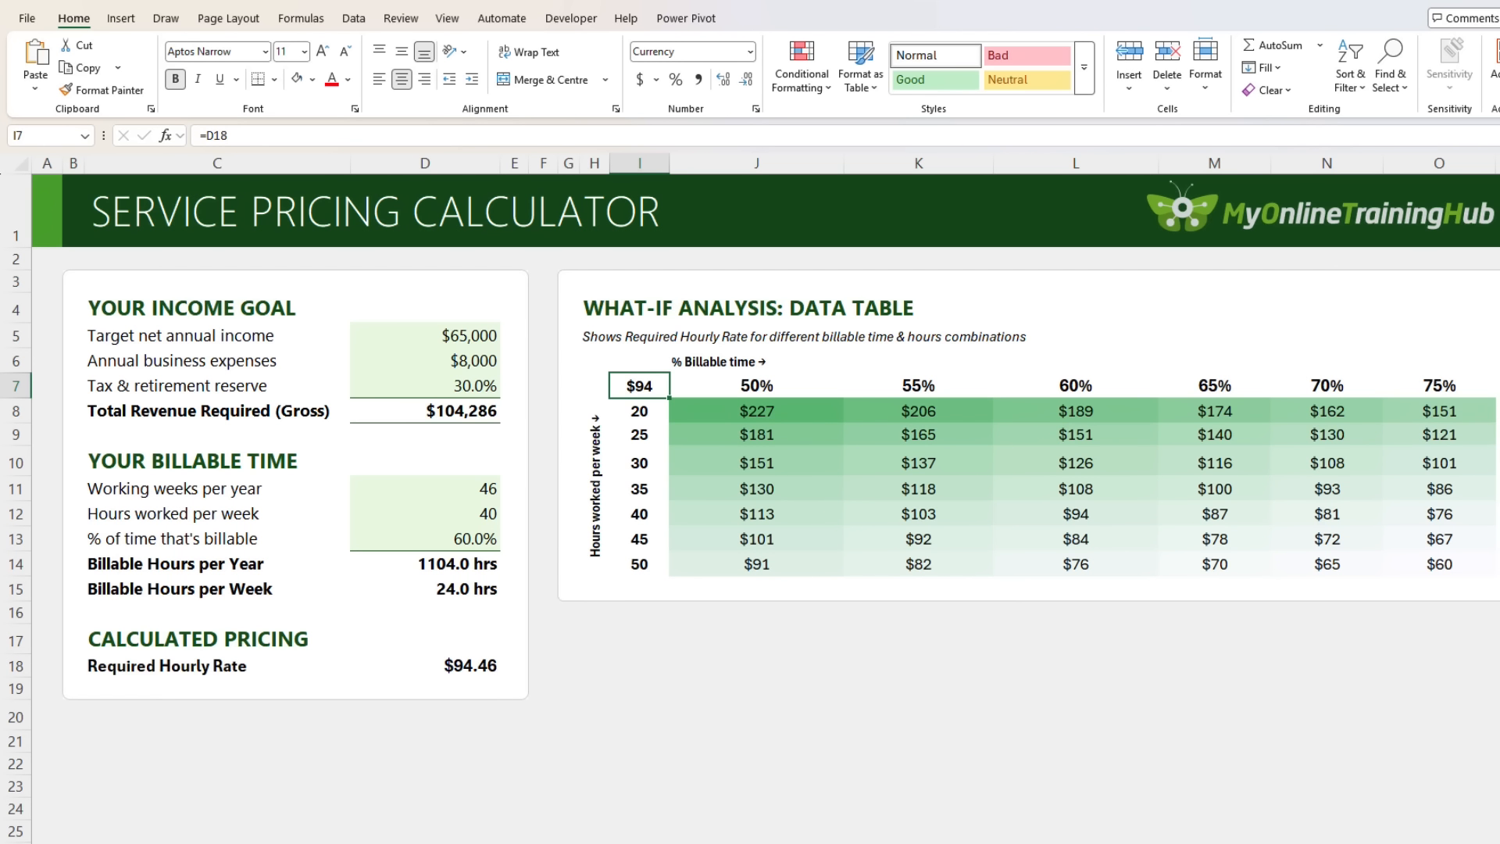